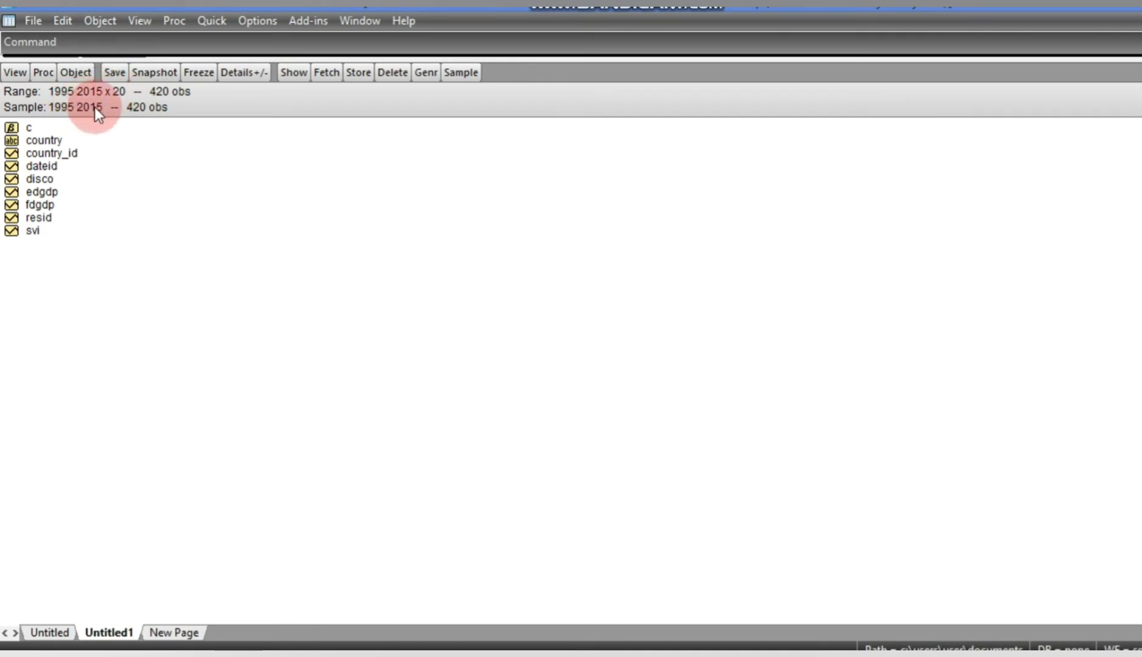
- Review the values of the country_id series and the dateid series across the panel's cross-sections
{"action": "double_click", "coordinate": [53, 154]}
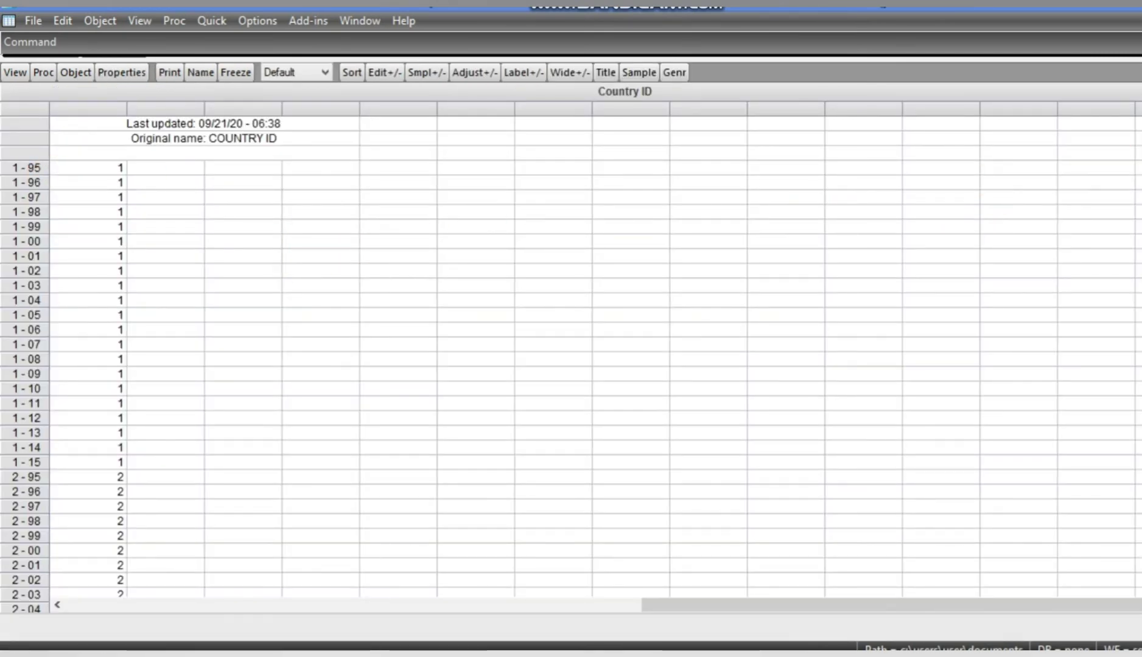
{"action": "scroll", "coordinate": [571, 354], "scroll_direction": "down", "scroll_amount": 20}
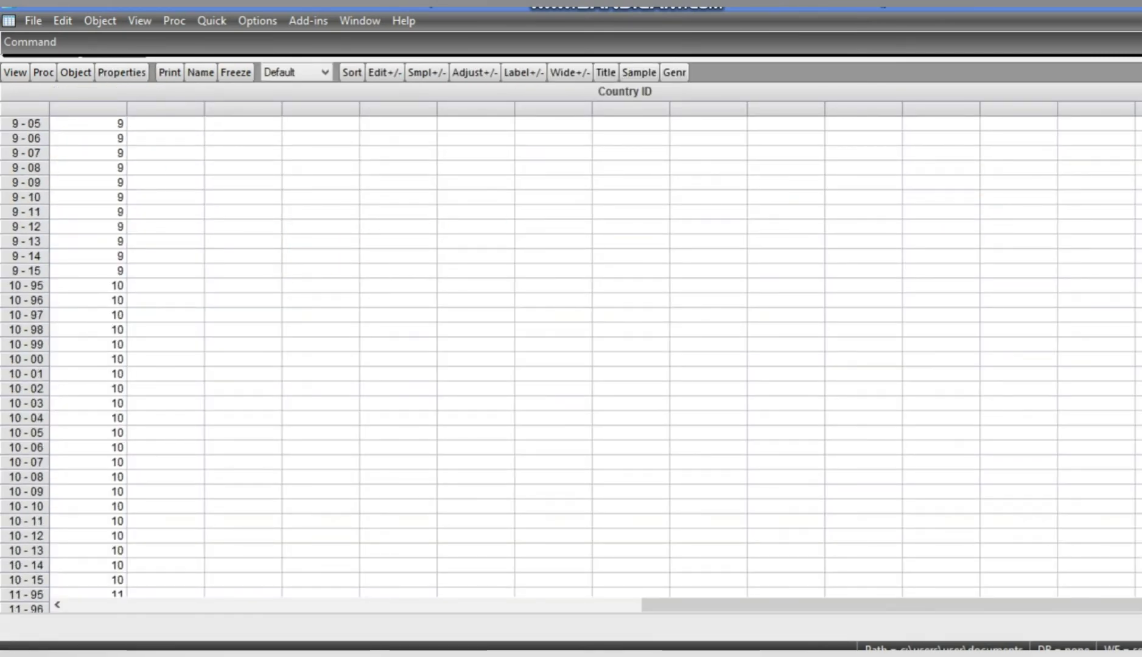
{"action": "scroll", "coordinate": [571, 353], "scroll_direction": "up", "scroll_amount": 20}
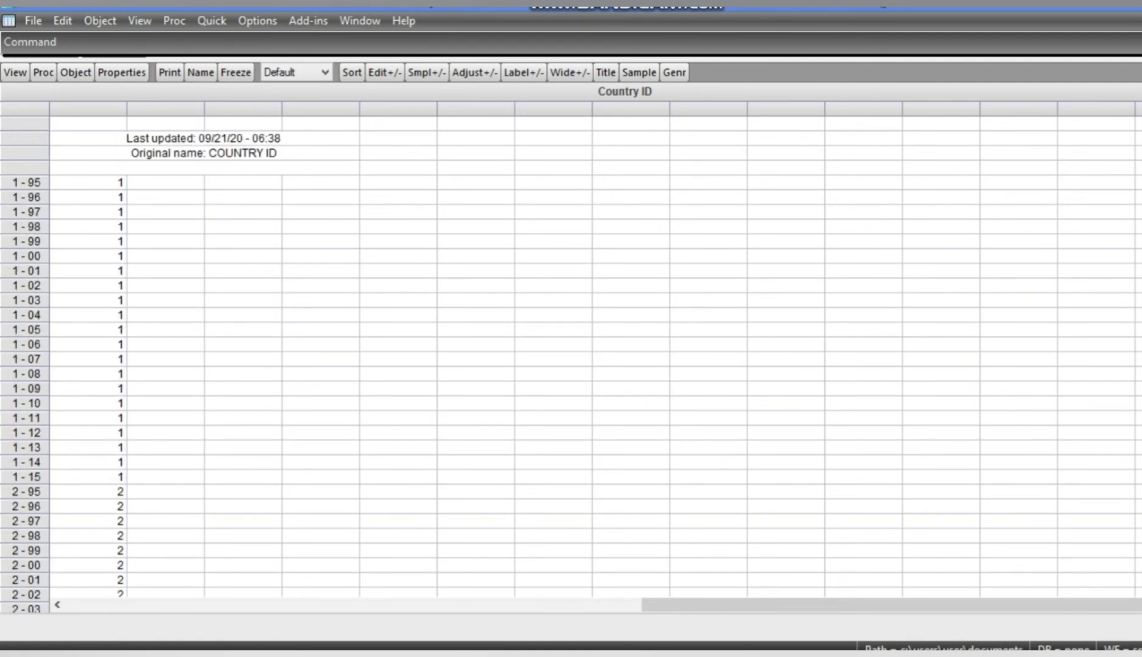
{"action": "left_click", "coordinate": [842, 143]}
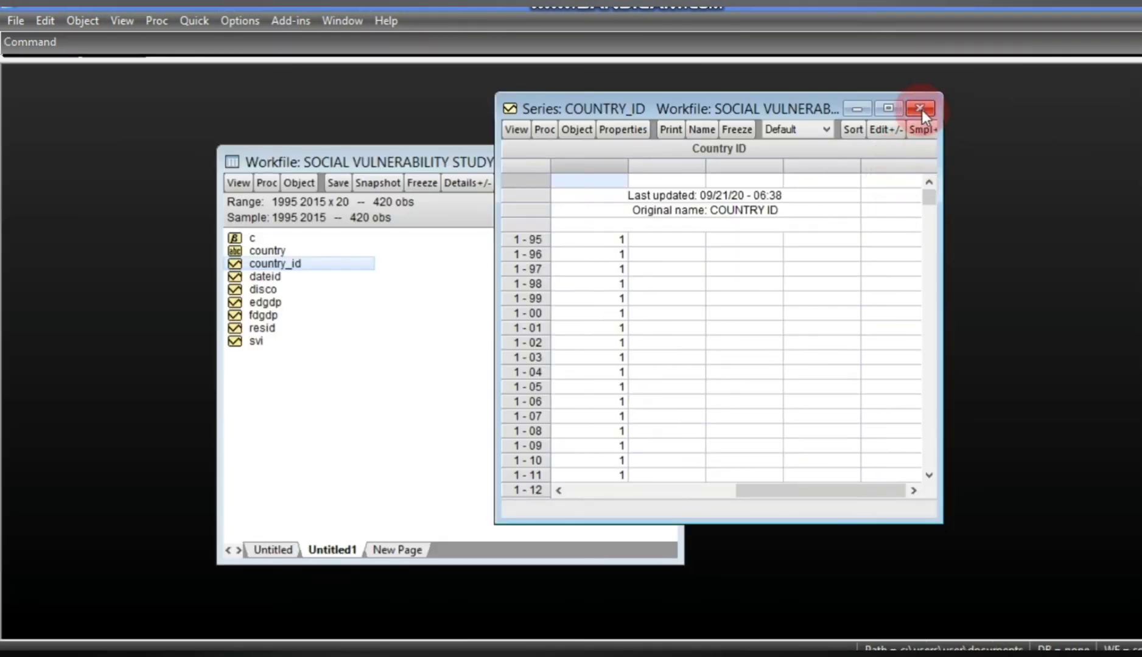
{"action": "left_click", "coordinate": [920, 109]}
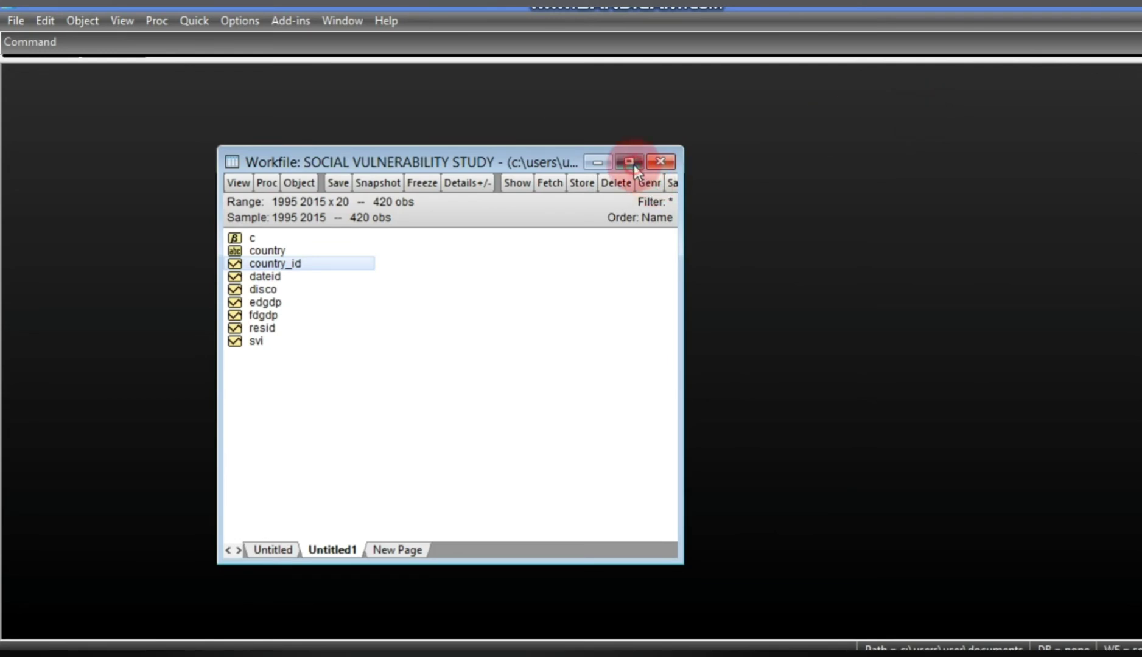
{"action": "left_click", "coordinate": [633, 163]}
{"action": "double_click", "coordinate": [51, 169]}
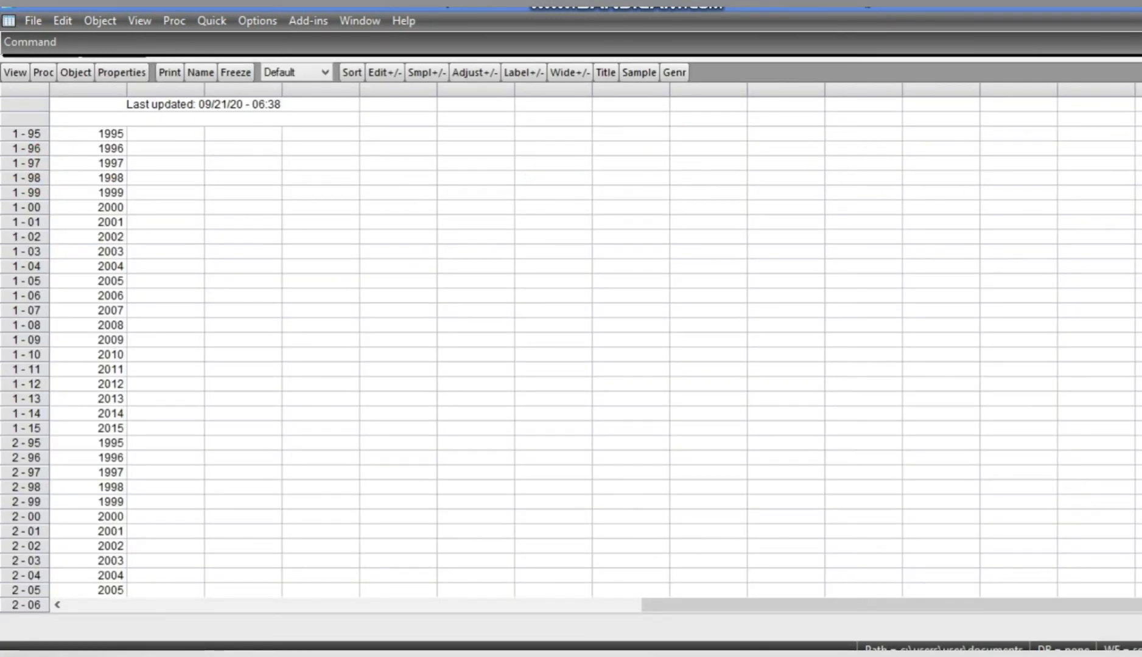
{"action": "scroll", "coordinate": [244, 348], "scroll_direction": "down", "scroll_amount": 20}
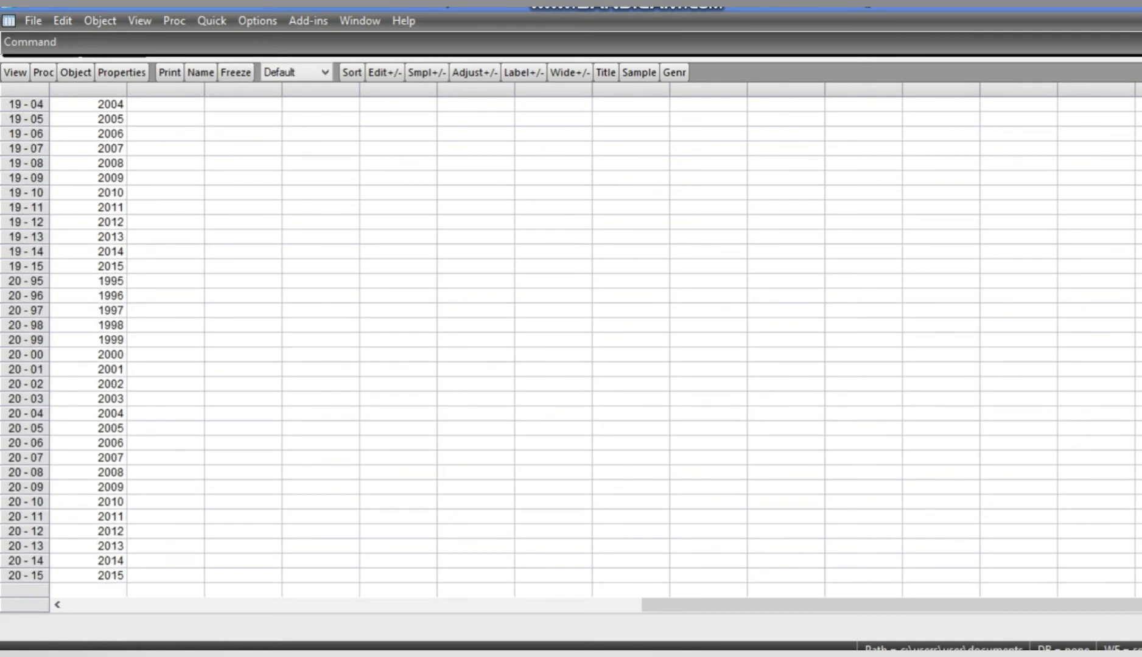
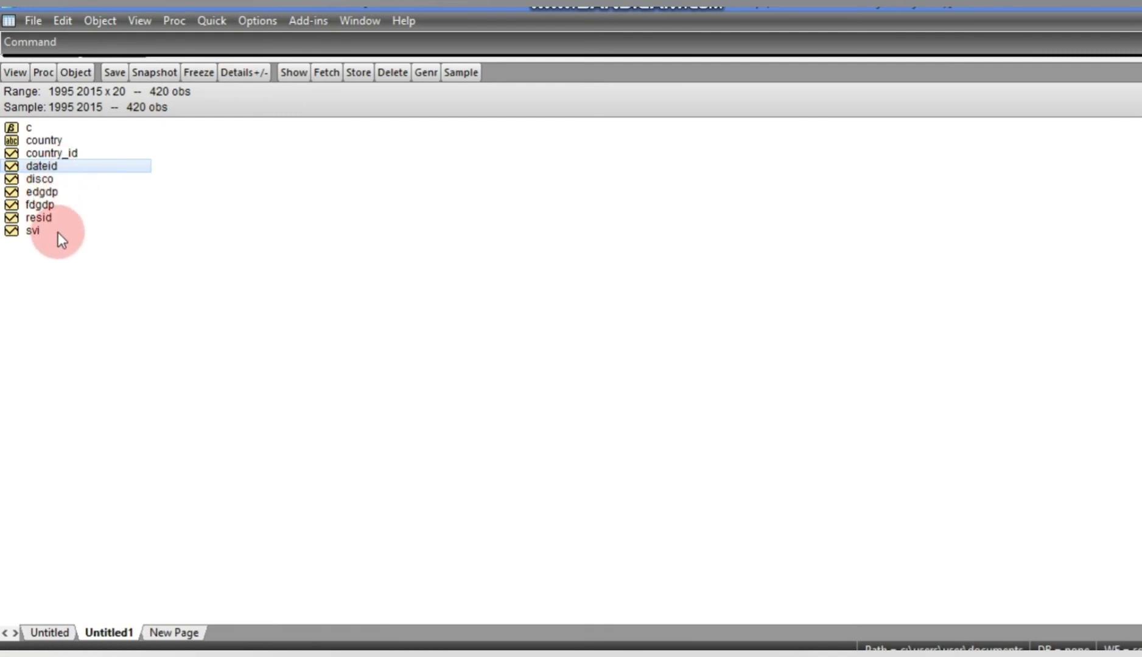
- Open the series svi, fdgdp, edgdp and disco together as an equation, with svi as the dependent variable
{"action": "left_click", "coordinate": [56, 267]}
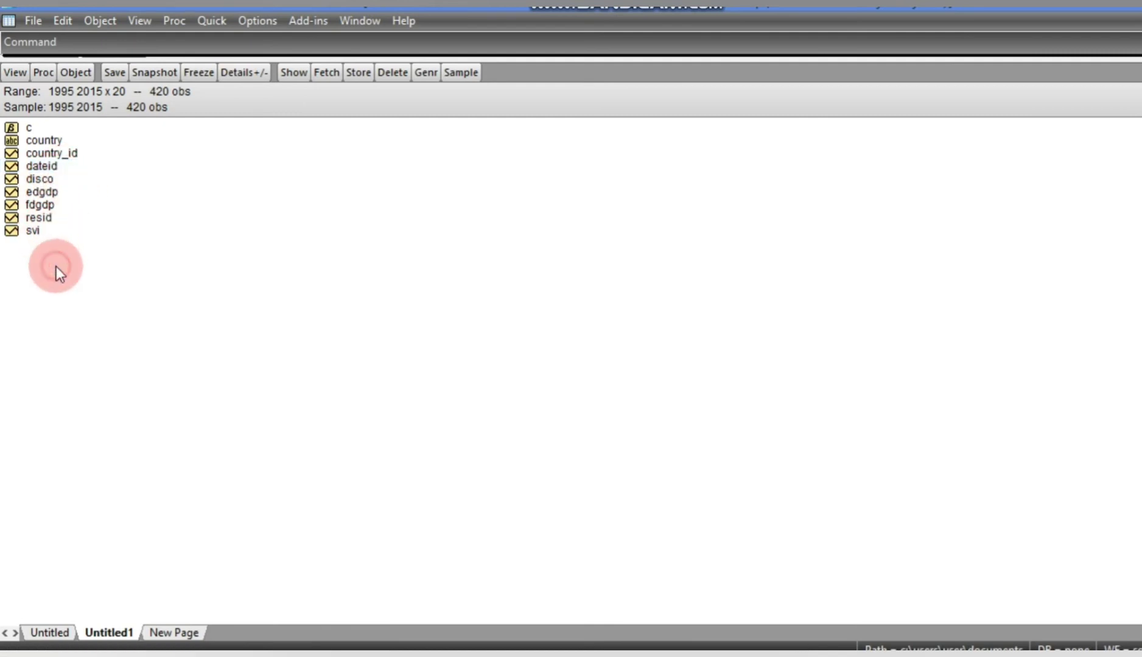
{"action": "left_click", "coordinate": [35, 233]}
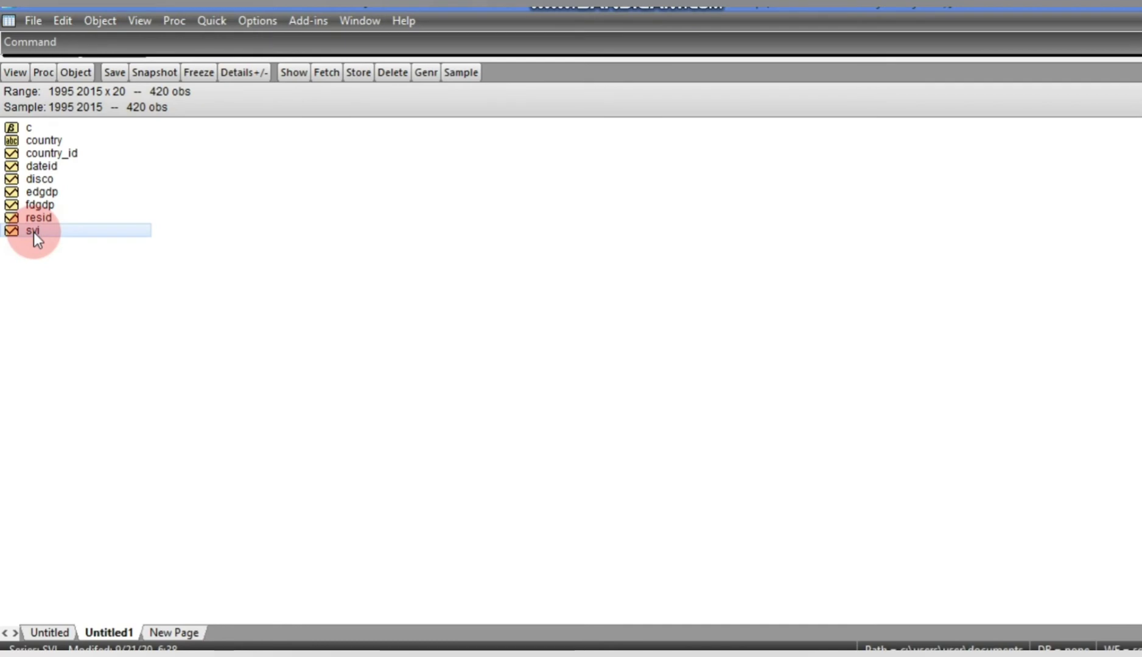
{"action": "left_click", "coordinate": [48, 206], "text": "ctrl"}
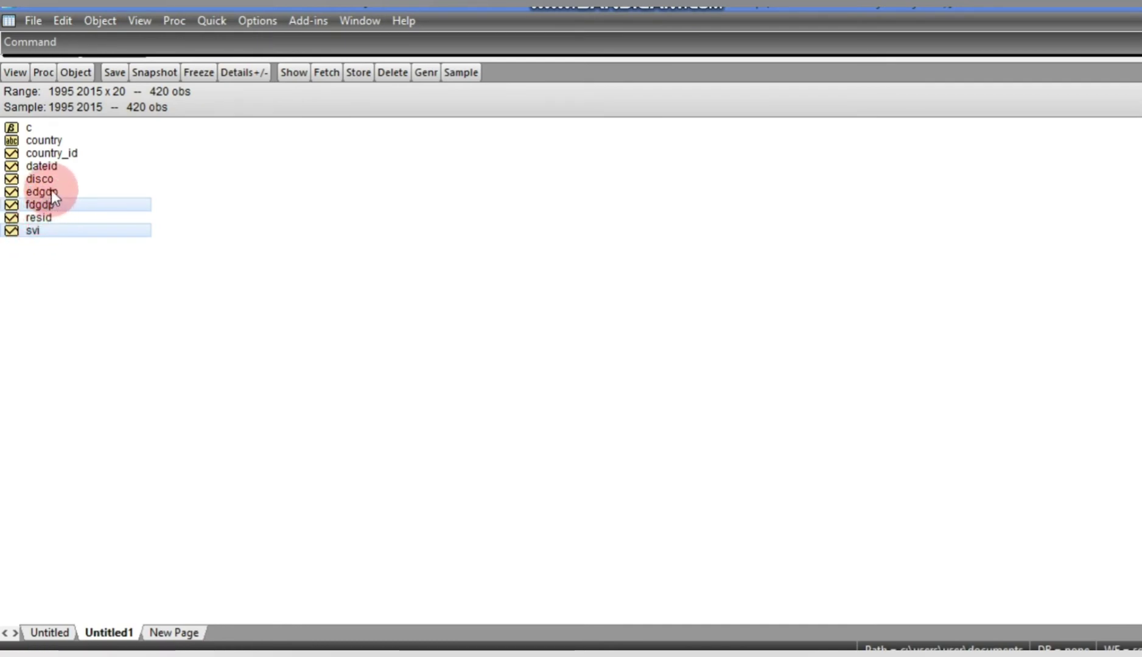
{"action": "left_click", "coordinate": [51, 190], "text": "ctrl"}
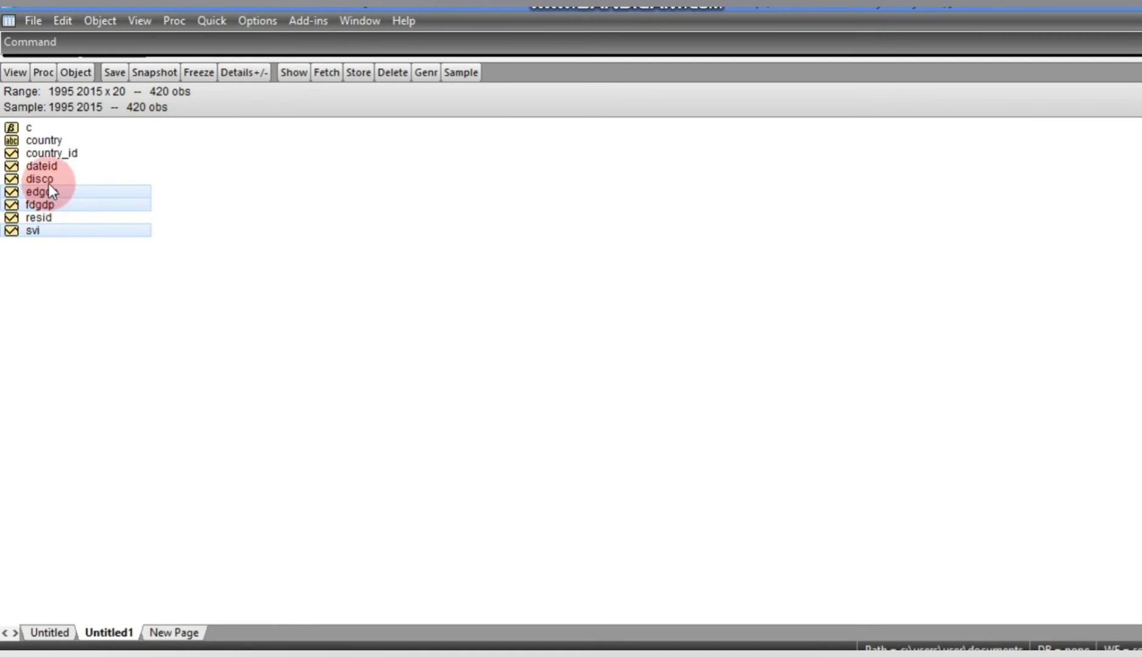
{"action": "left_click", "coordinate": [47, 180], "text": "ctrl"}
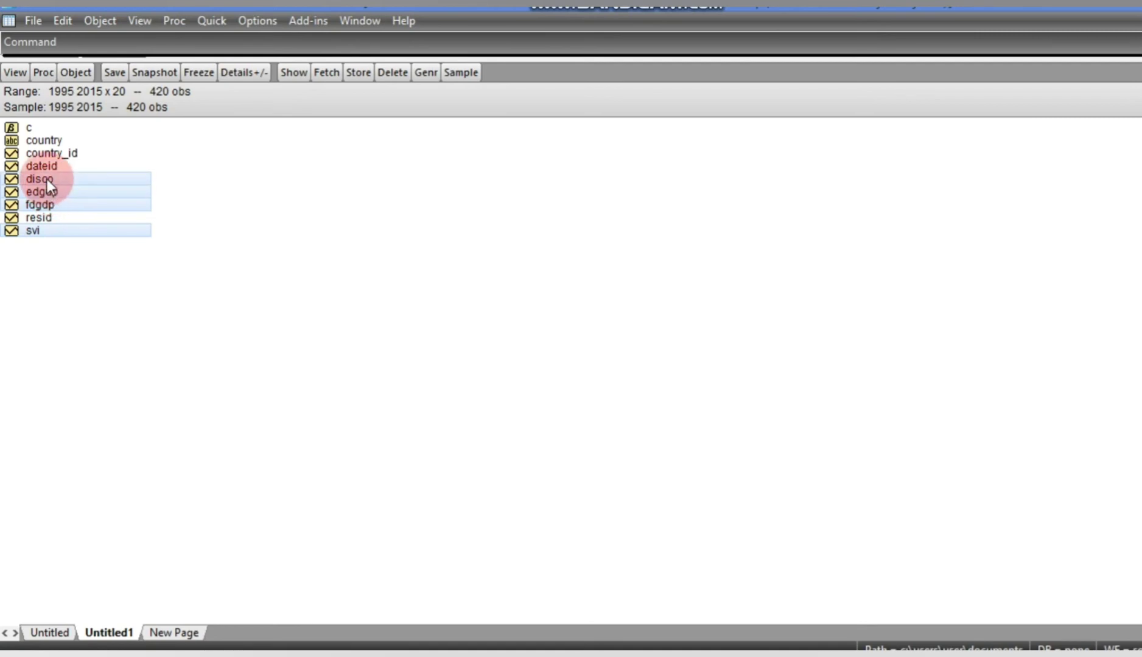
{"action": "right_click", "coordinate": [47, 180]}
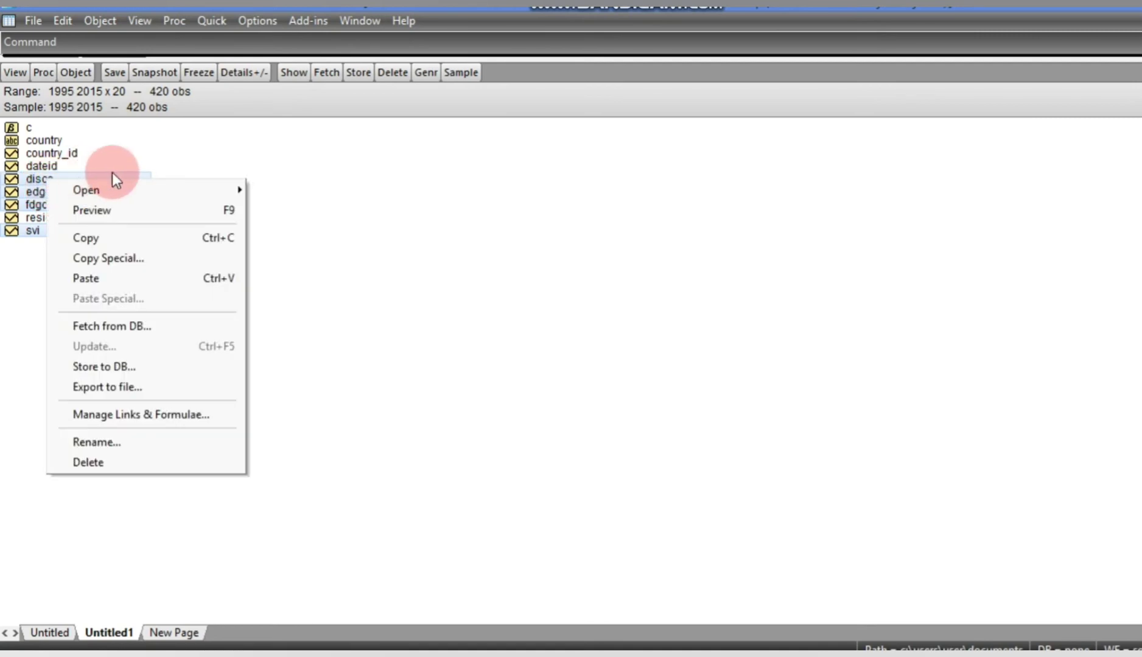
{"action": "mouse_move", "coordinate": [156, 190]}
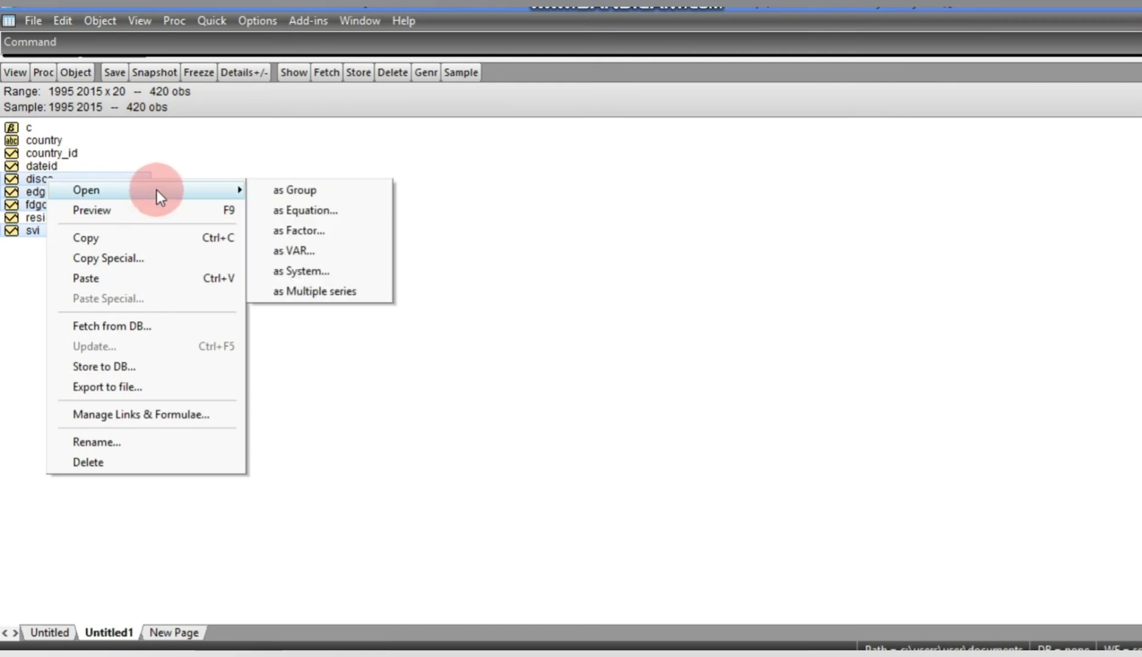
{"action": "left_click", "coordinate": [302, 210]}
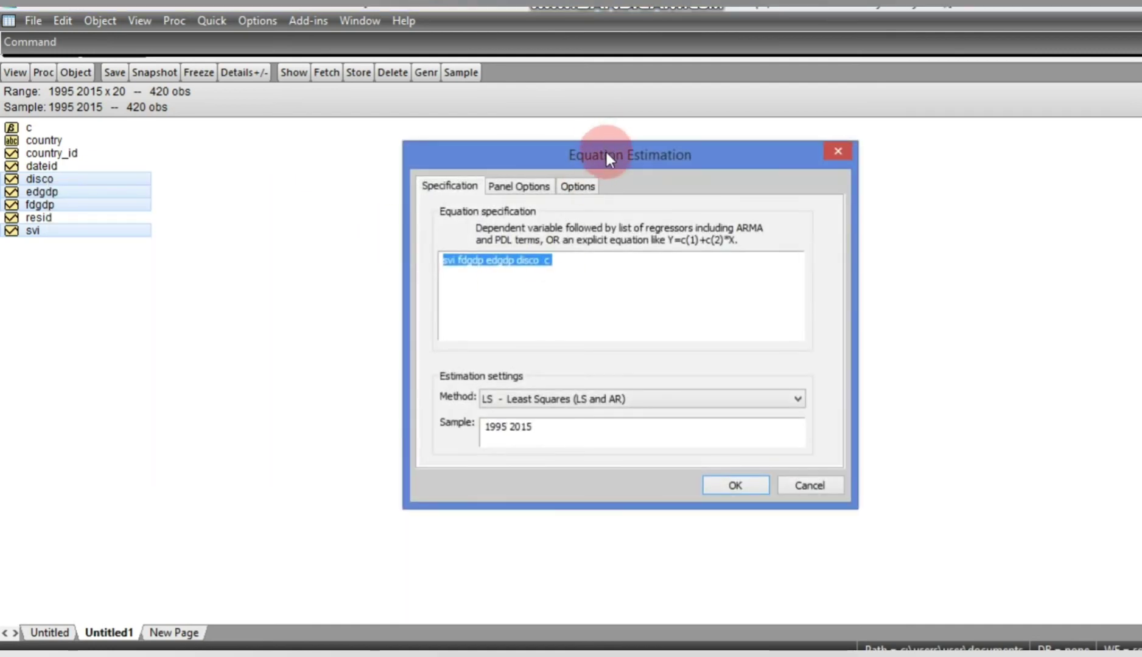
- Check the panel effects options and estimate svi on fdgdp, edgdp, disco and c by Least Squares for the sample 1995 2015
{"action": "left_click_drag", "start_coordinate": [607, 157], "coordinate": [404, 156]}
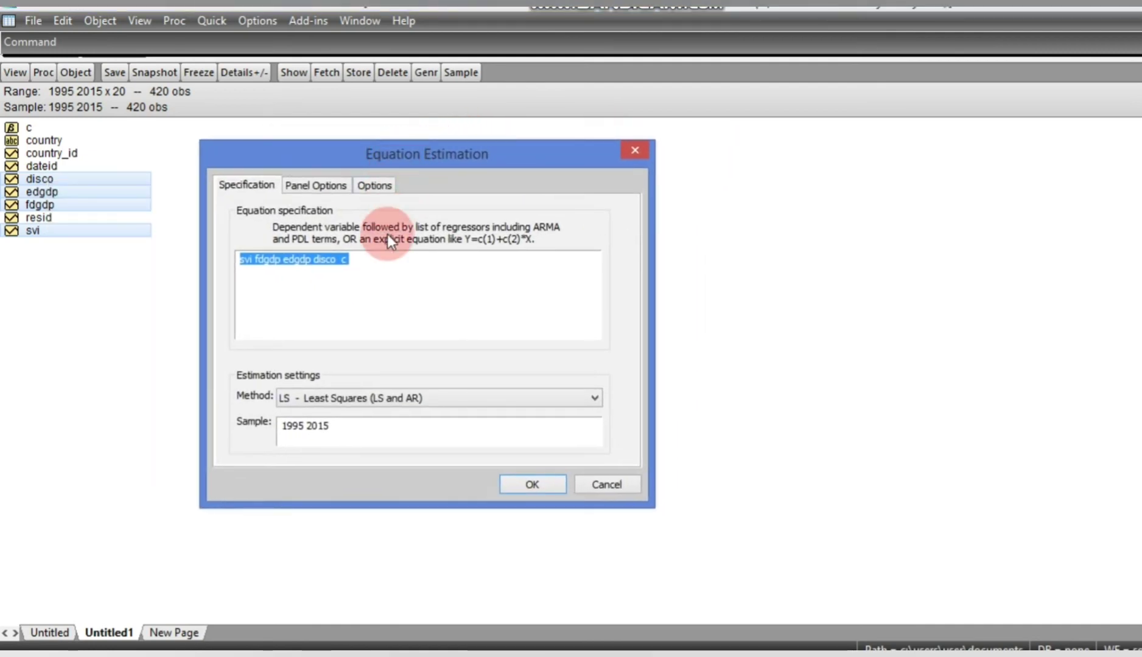
{"action": "left_click", "coordinate": [382, 273]}
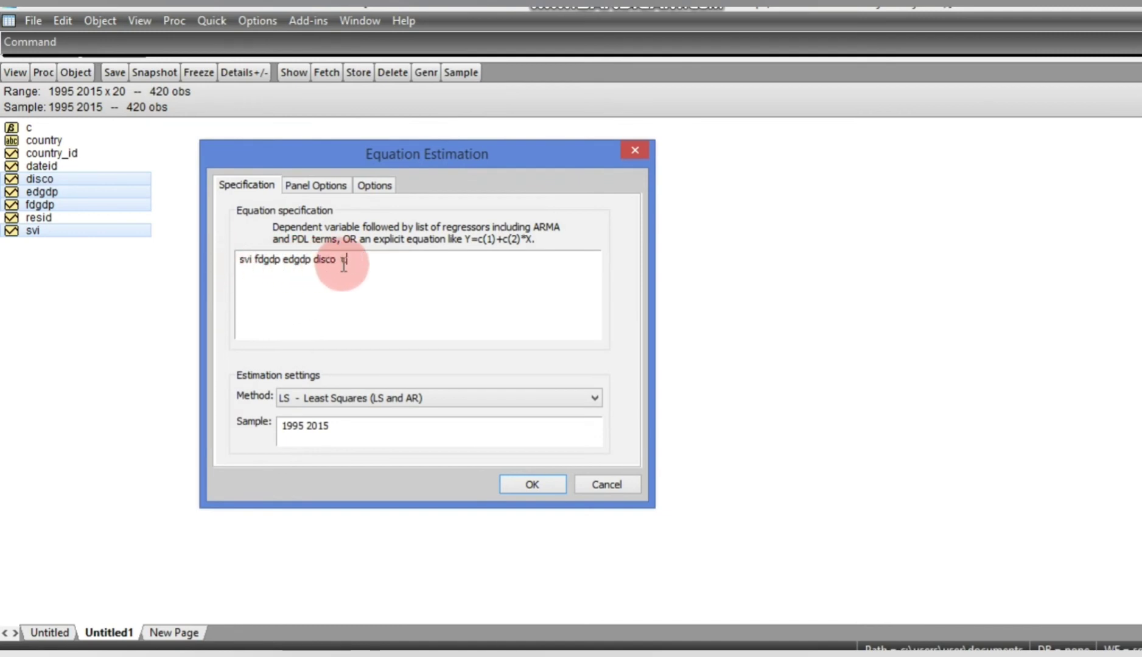
{"action": "left_click", "coordinate": [330, 188]}
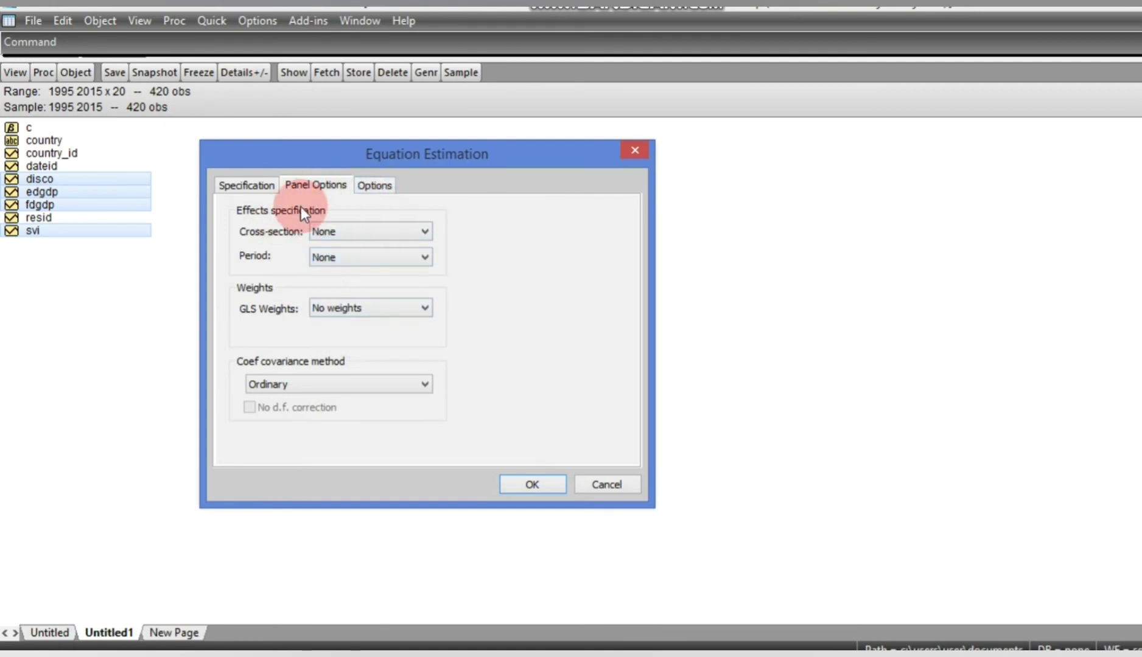
{"action": "left_click", "coordinate": [264, 186]}
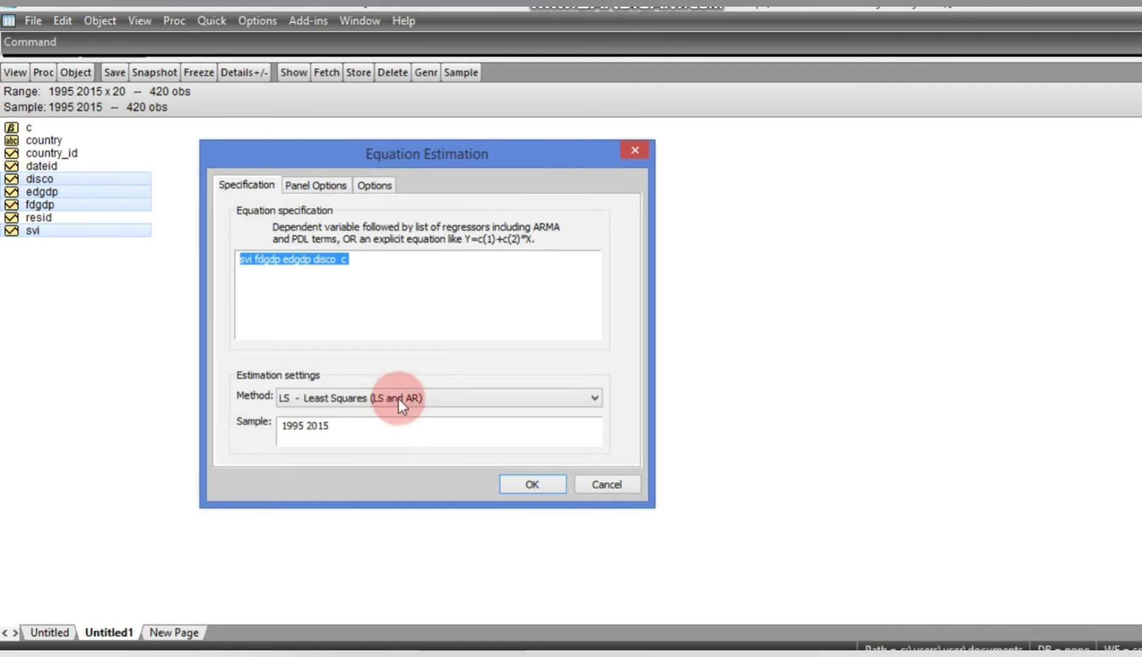
{"action": "left_click", "coordinate": [527, 484]}
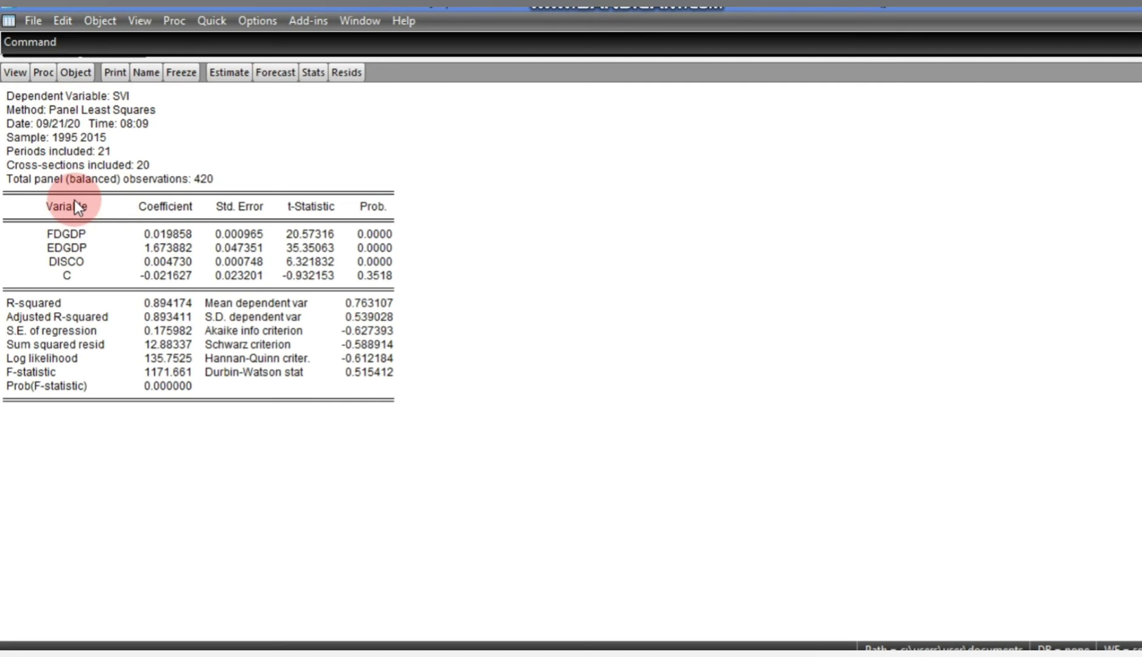
- Run the residual Cross-section Dependence Test on the estimated panel equation
{"action": "left_click", "coordinate": [11, 76]}
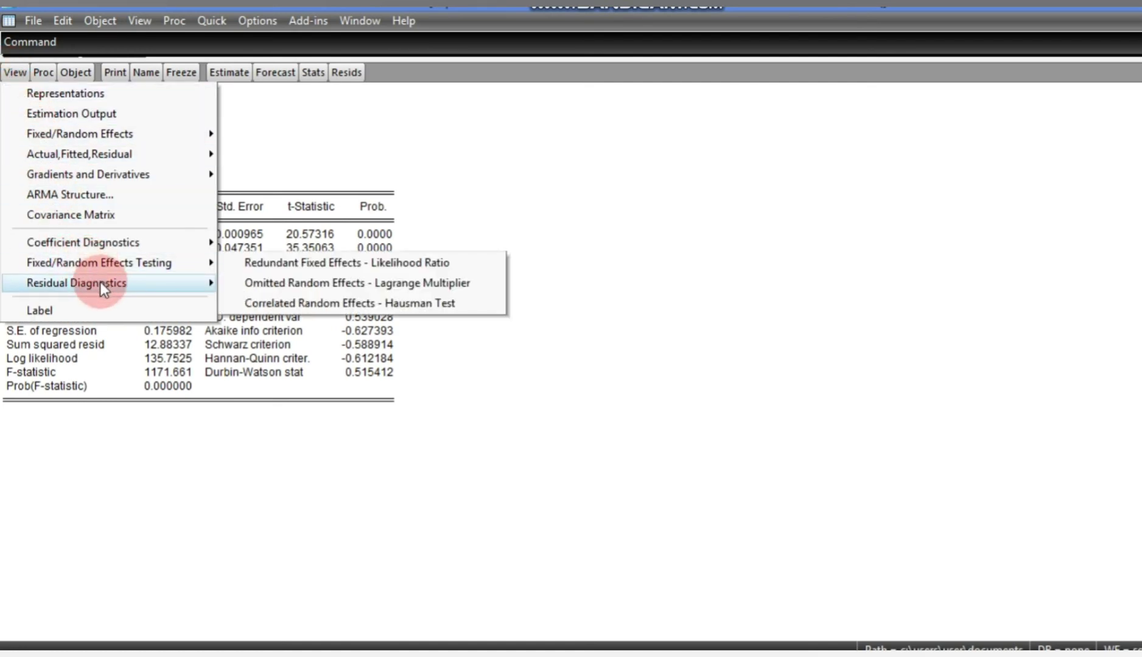
{"action": "mouse_move", "coordinate": [100, 283]}
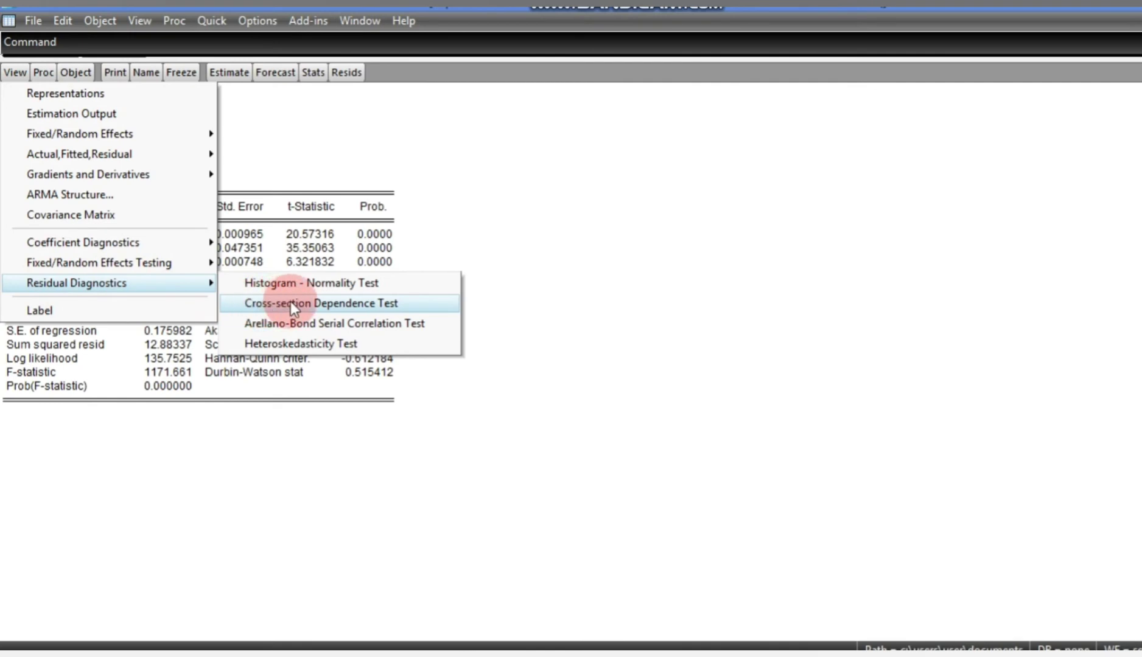
{"action": "left_click", "coordinate": [359, 304]}
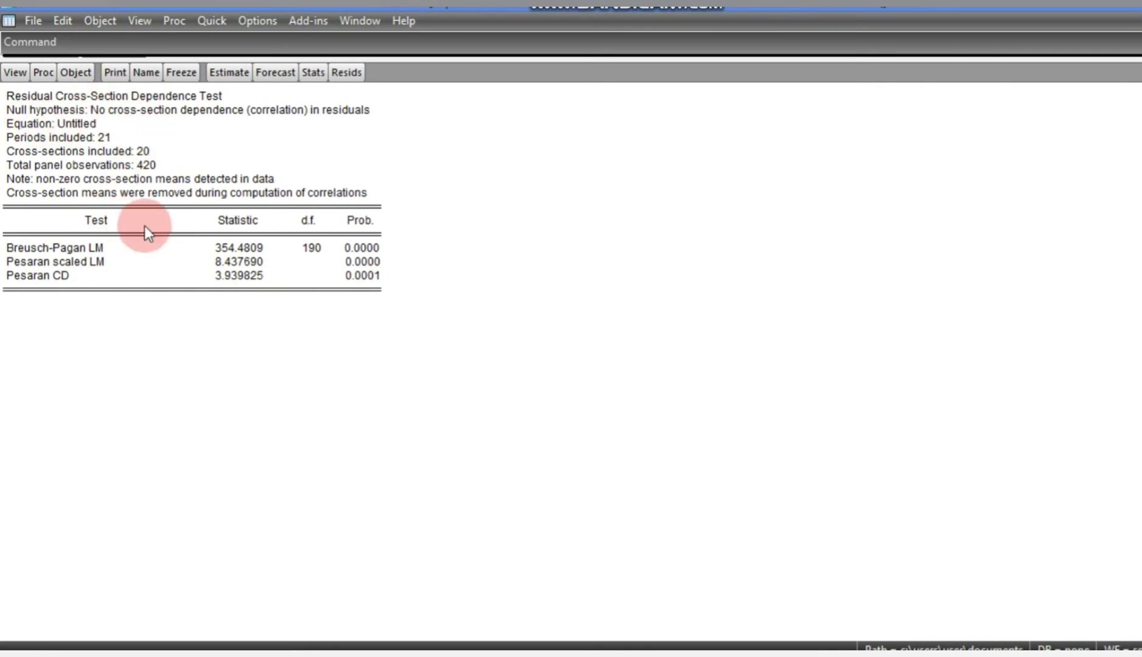
- Examine the Breusch-Pagan LM statistic and probability, the included periods and cross-sections, and the Pesaran CD row in the dependence test output
{"action": "left_click", "coordinate": [52, 247]}
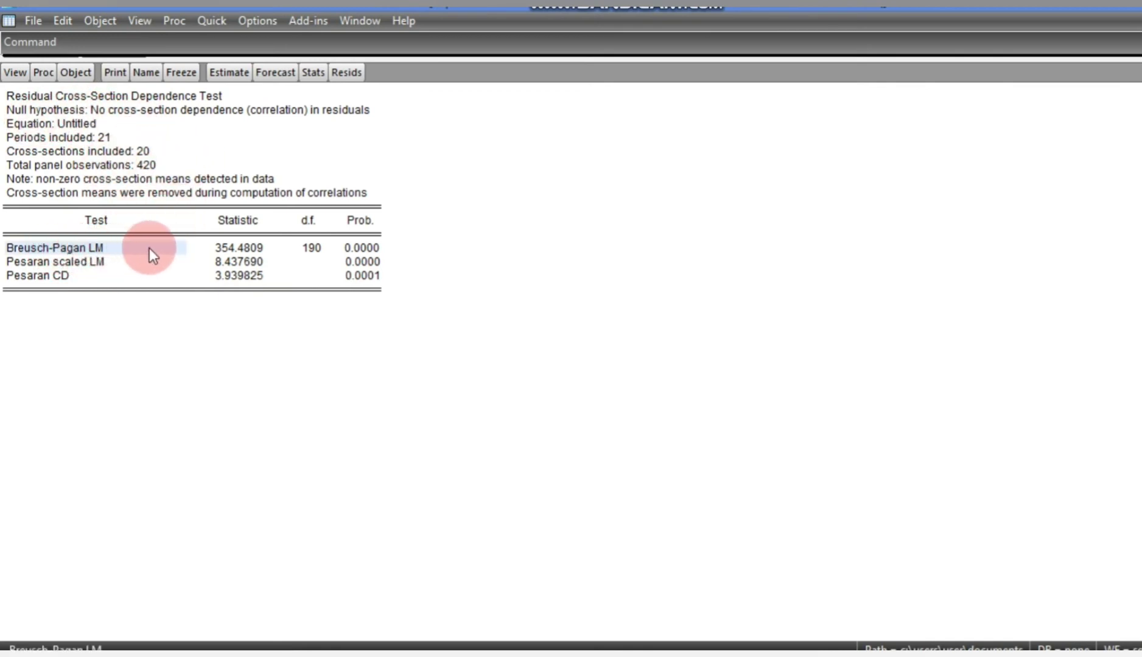
{"action": "left_click", "coordinate": [238, 249]}
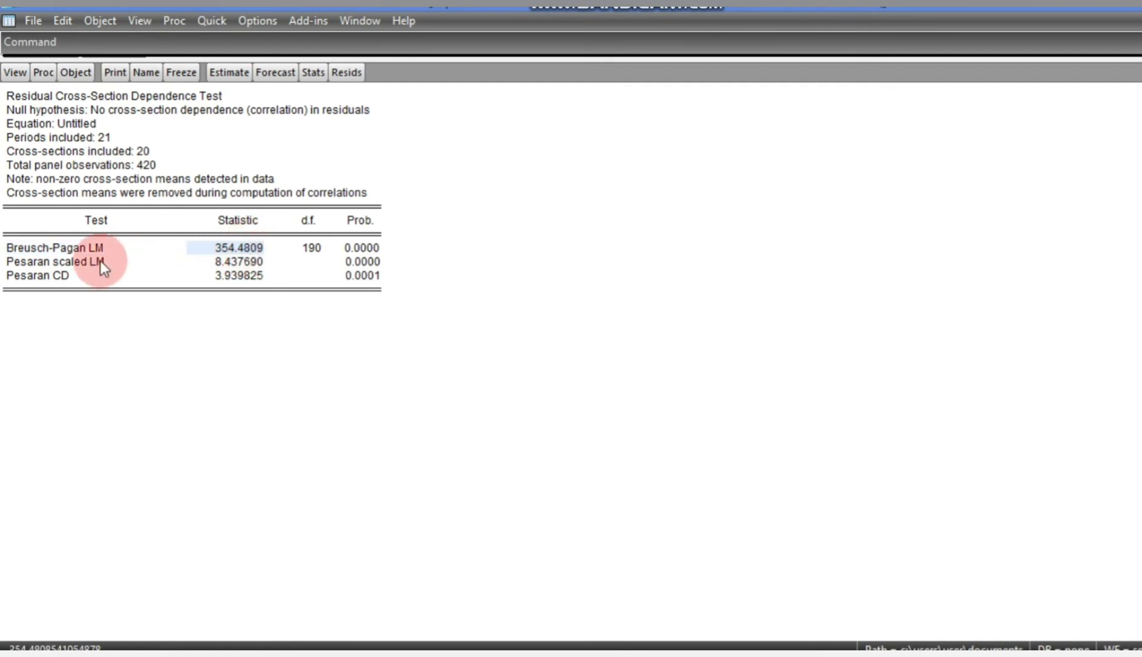
{"action": "left_click", "coordinate": [69, 248]}
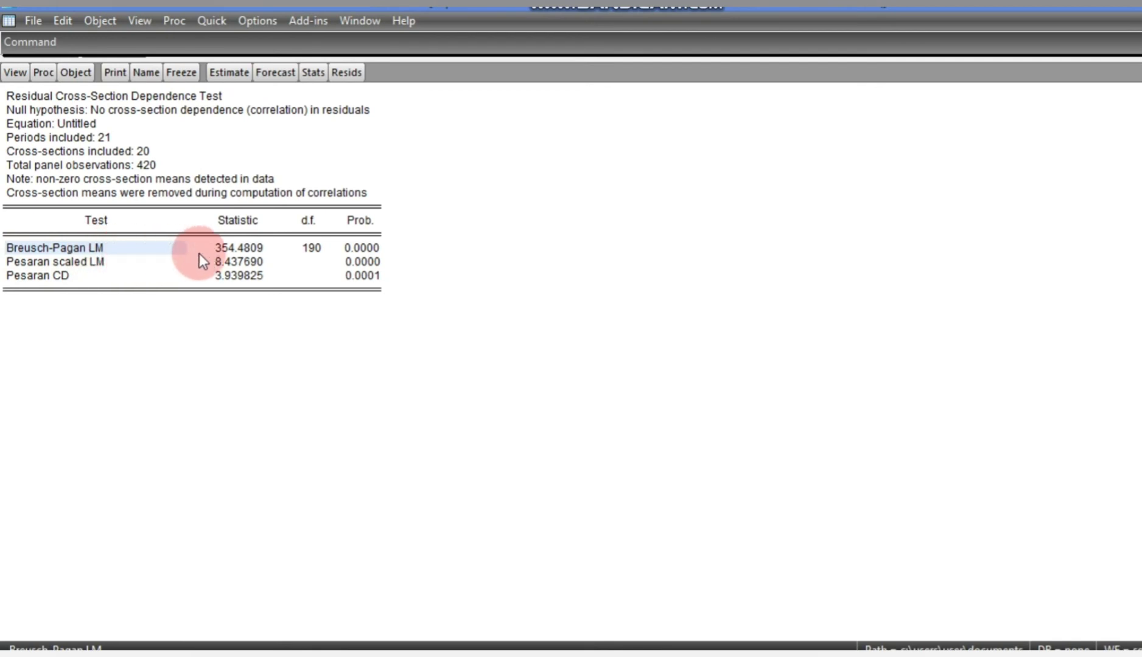
{"action": "left_click", "coordinate": [259, 249]}
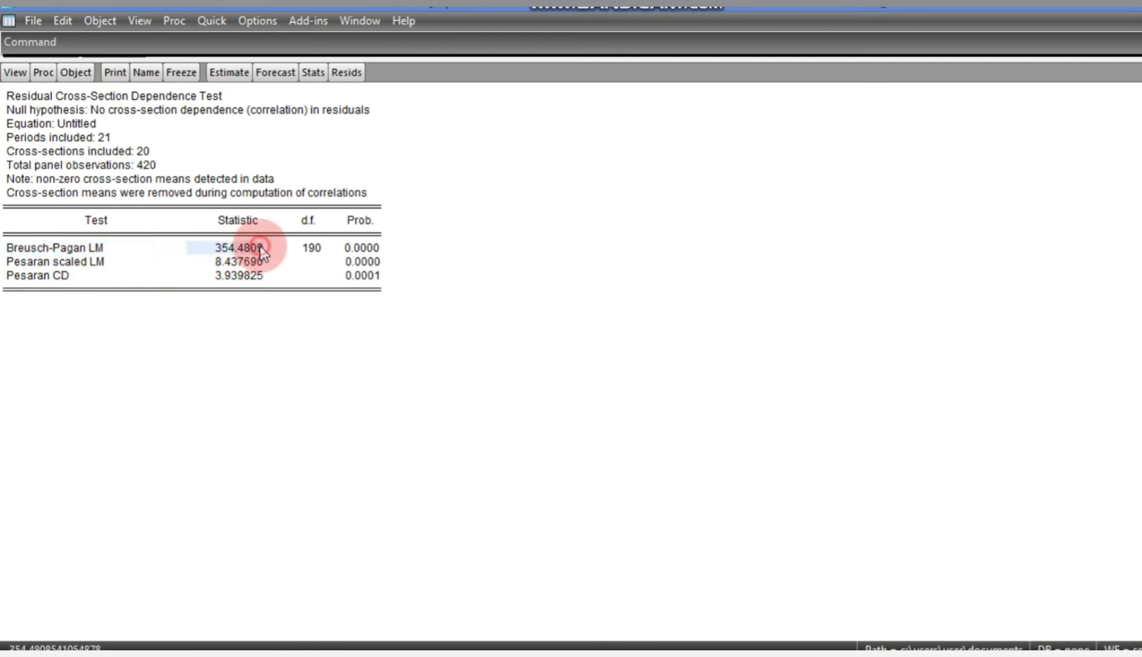
{"action": "left_click", "coordinate": [354, 248]}
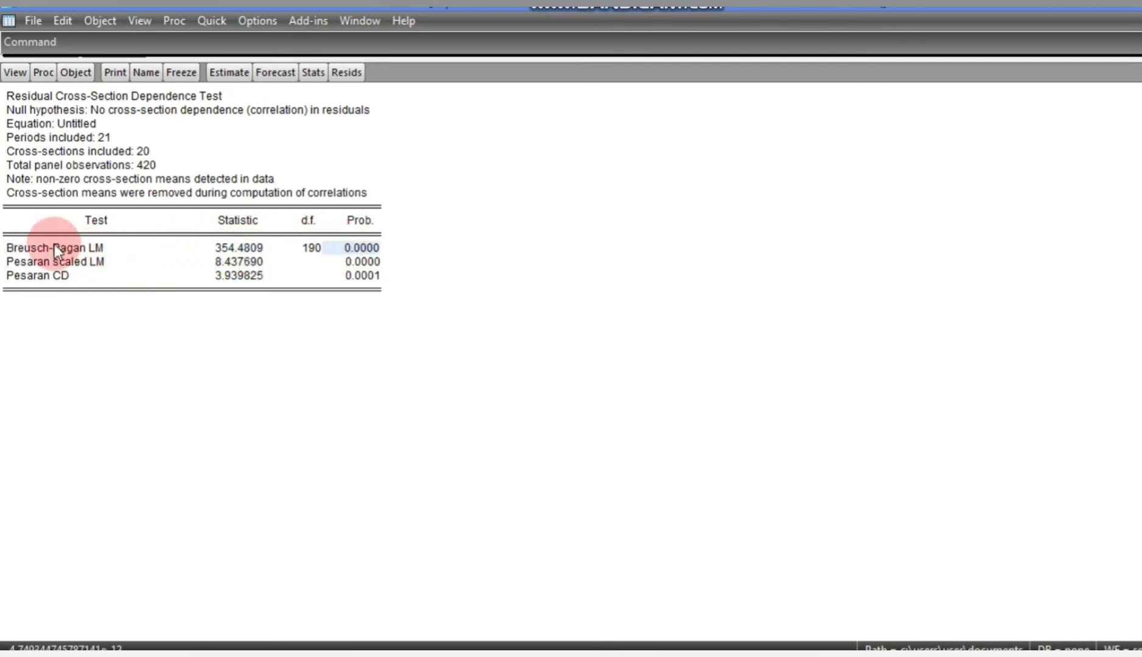
{"action": "left_click", "coordinate": [101, 253]}
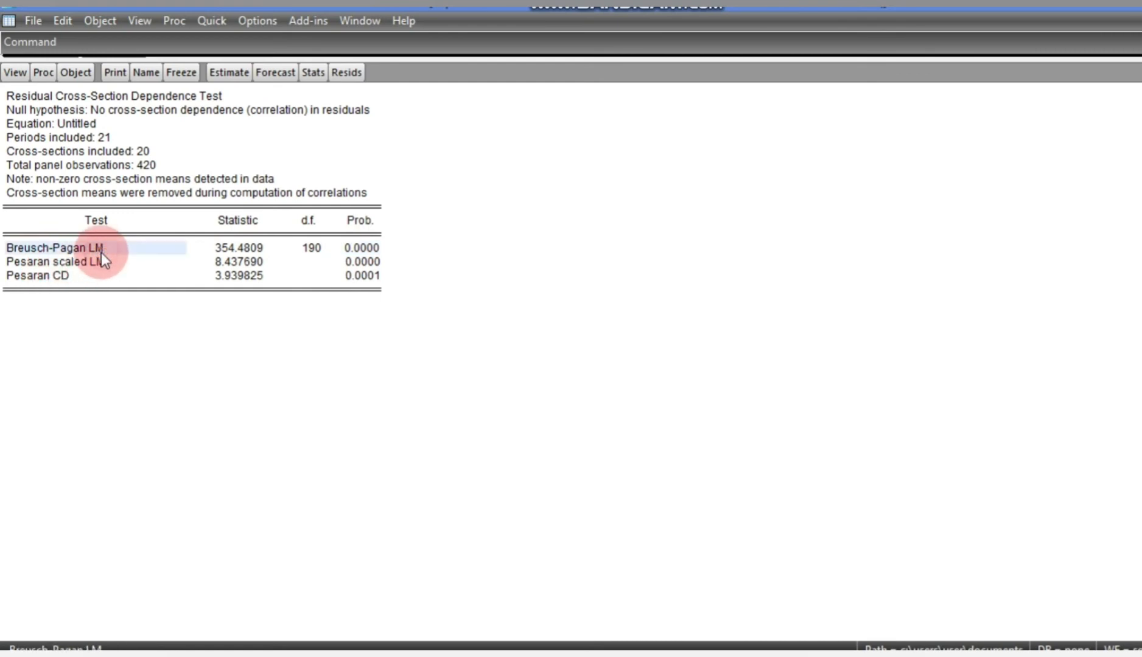
{"action": "left_click", "coordinate": [104, 138]}
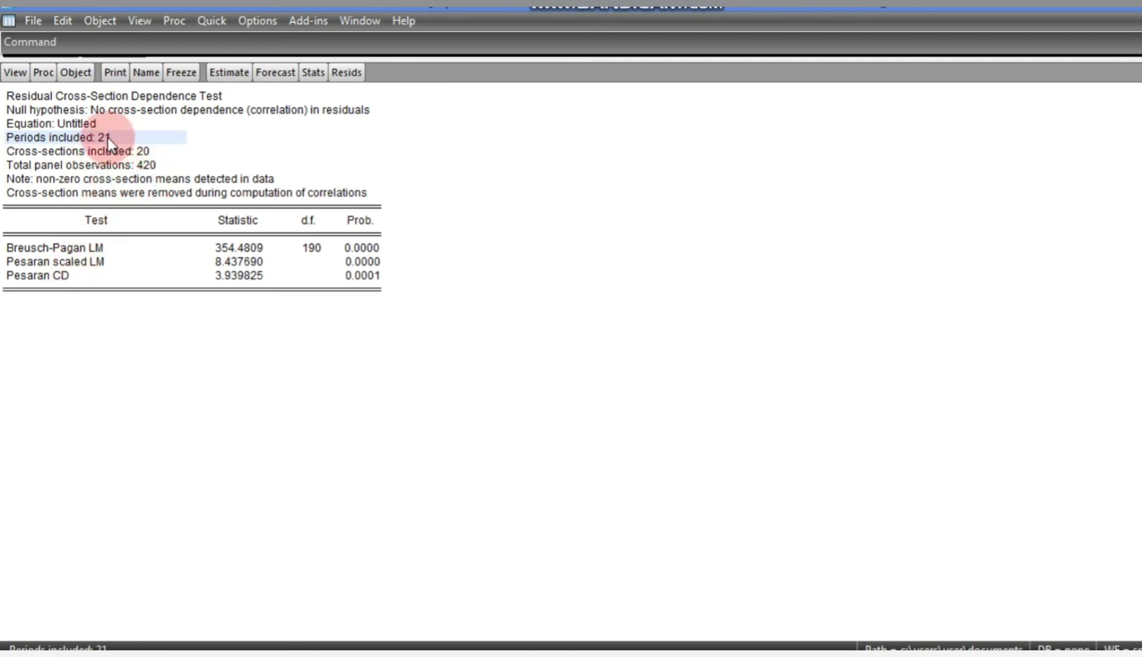
{"action": "left_click", "coordinate": [92, 152]}
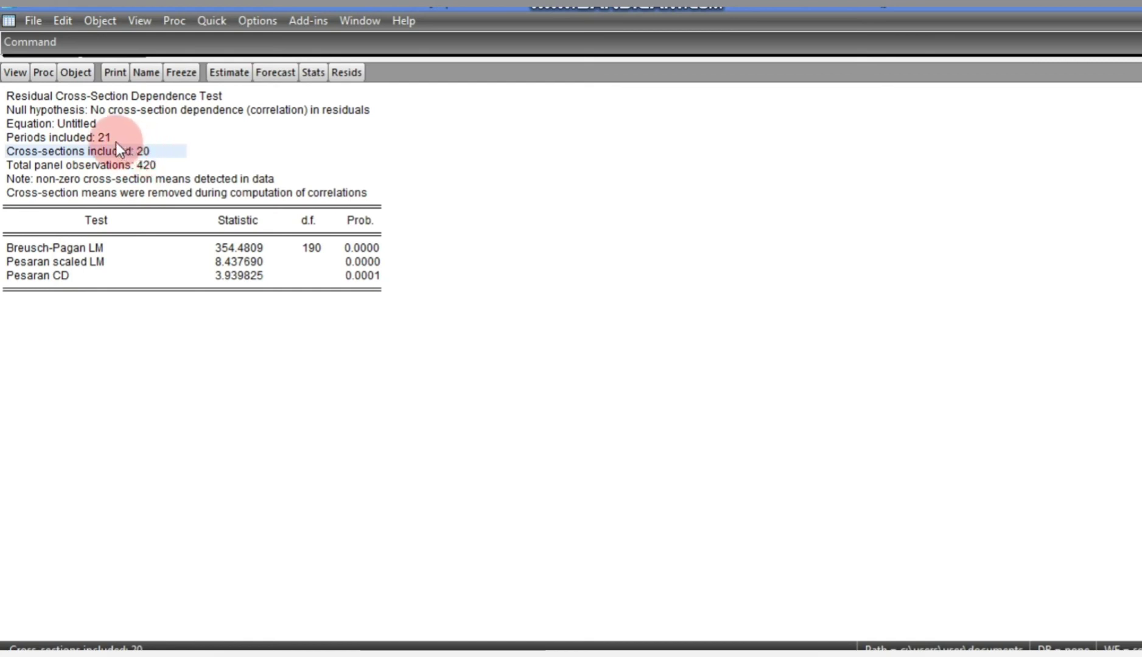
{"action": "left_click", "coordinate": [139, 153]}
{"action": "left_click", "coordinate": [116, 140]}
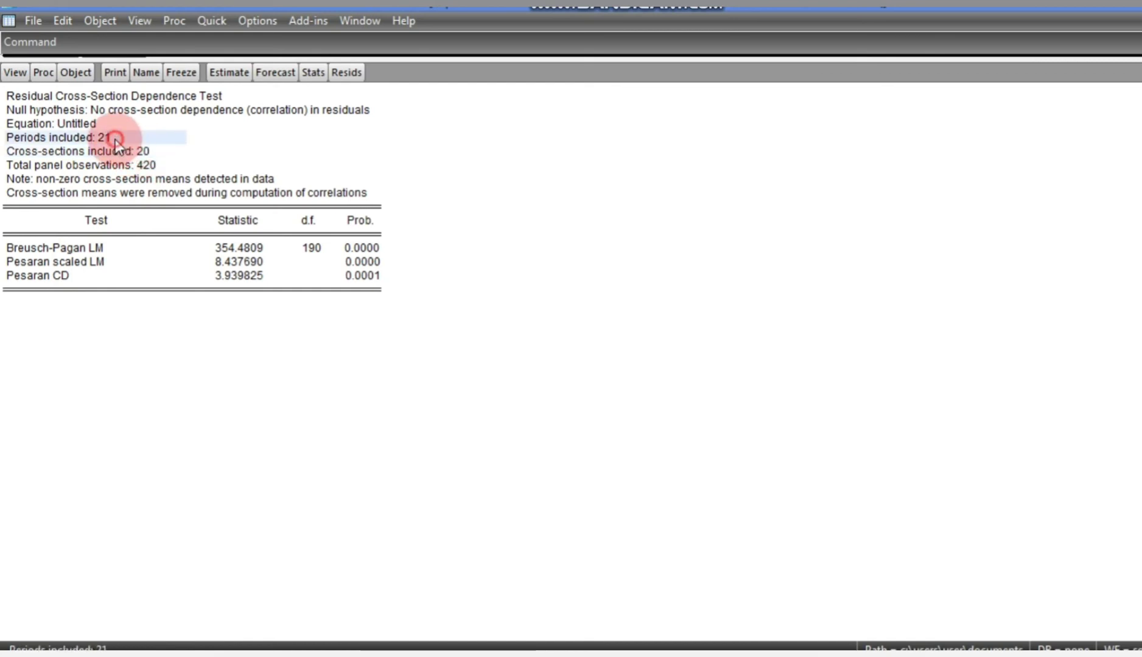
{"action": "left_click", "coordinate": [143, 153]}
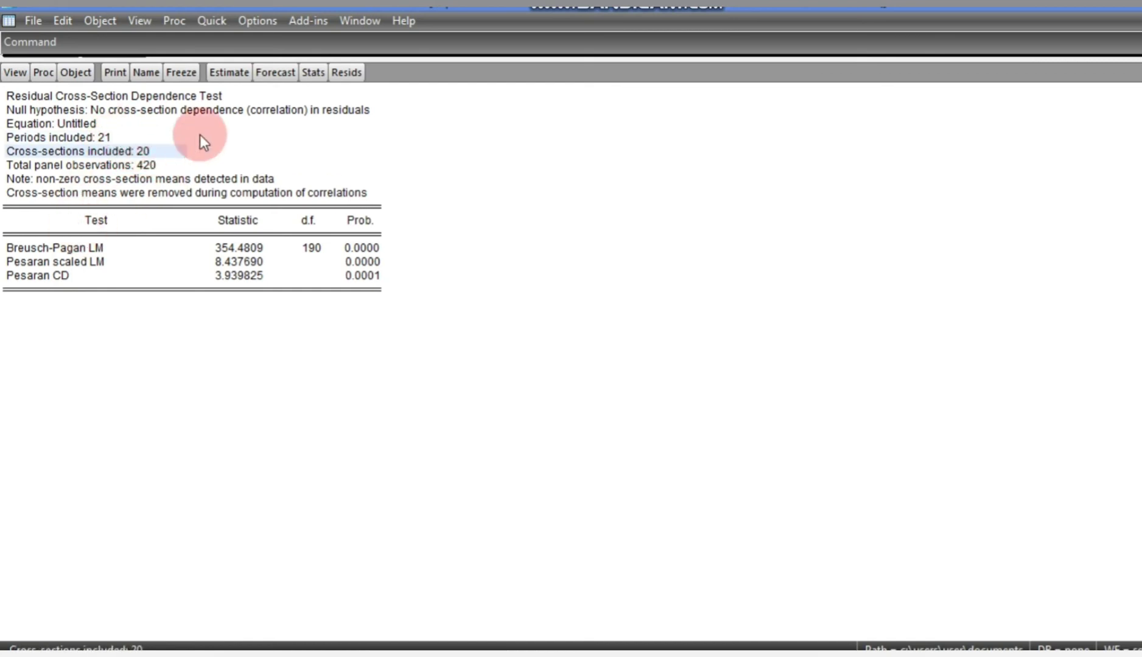
{"action": "left_click", "coordinate": [66, 277]}
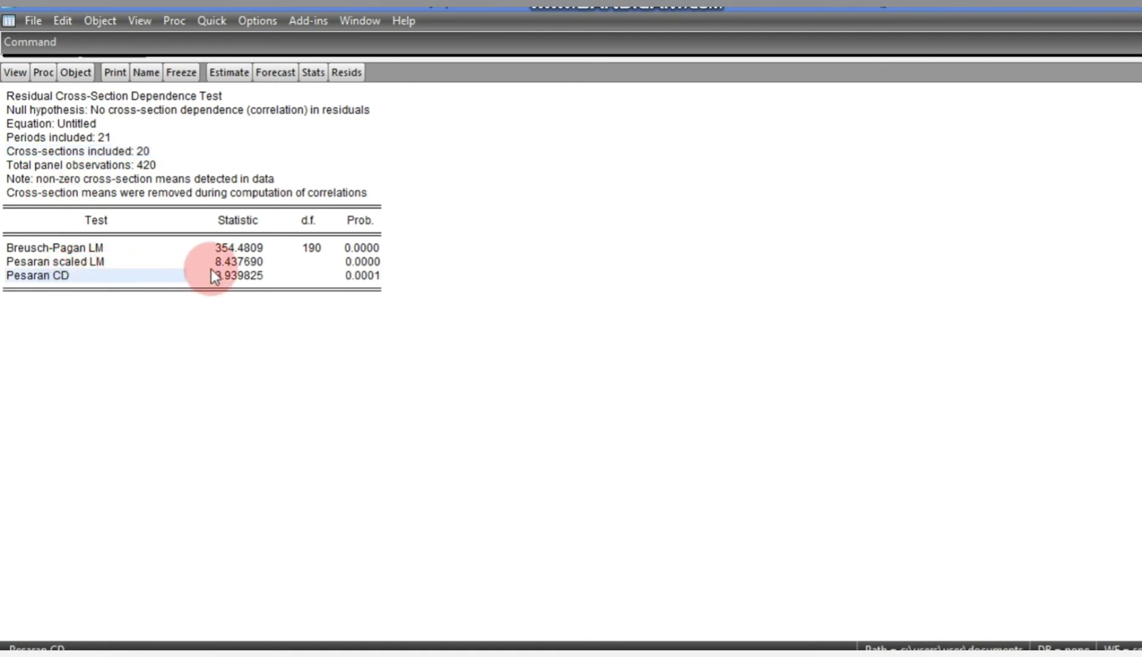
- Examine the Pesaran CD statistic and probability together with the panel dimensions listed in the dependence test output
{"action": "left_click", "coordinate": [228, 276]}
{"action": "left_click", "coordinate": [355, 275]}
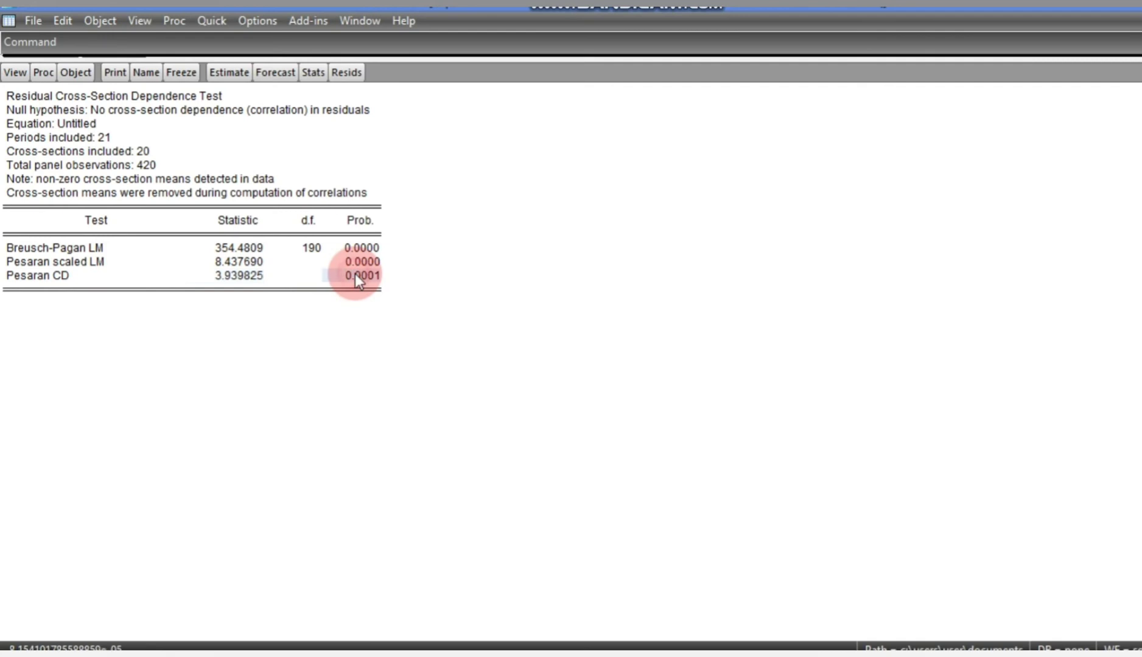
{"action": "left_click", "coordinate": [220, 273]}
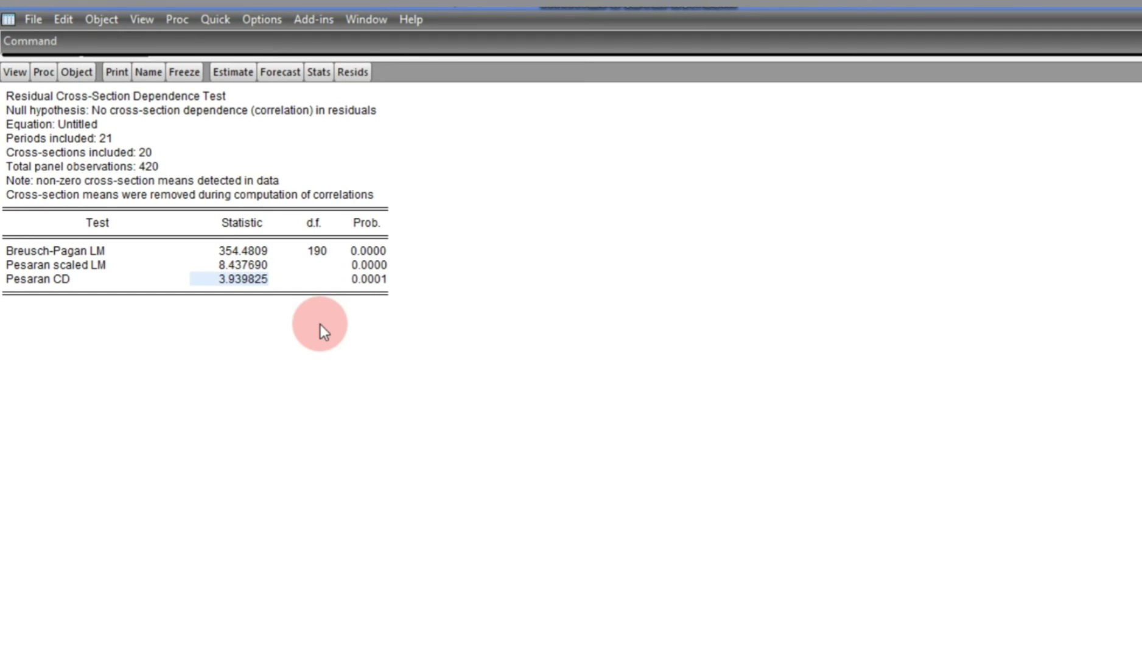
{"action": "left_click", "coordinate": [248, 166]}
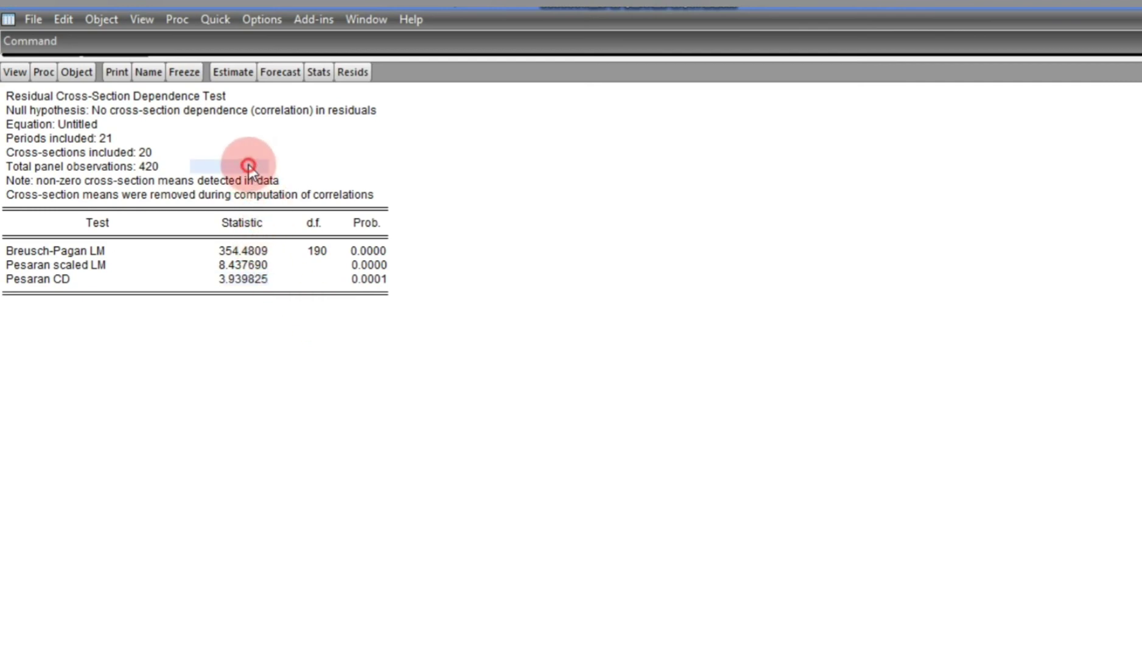
{"action": "left_click", "coordinate": [247, 144]}
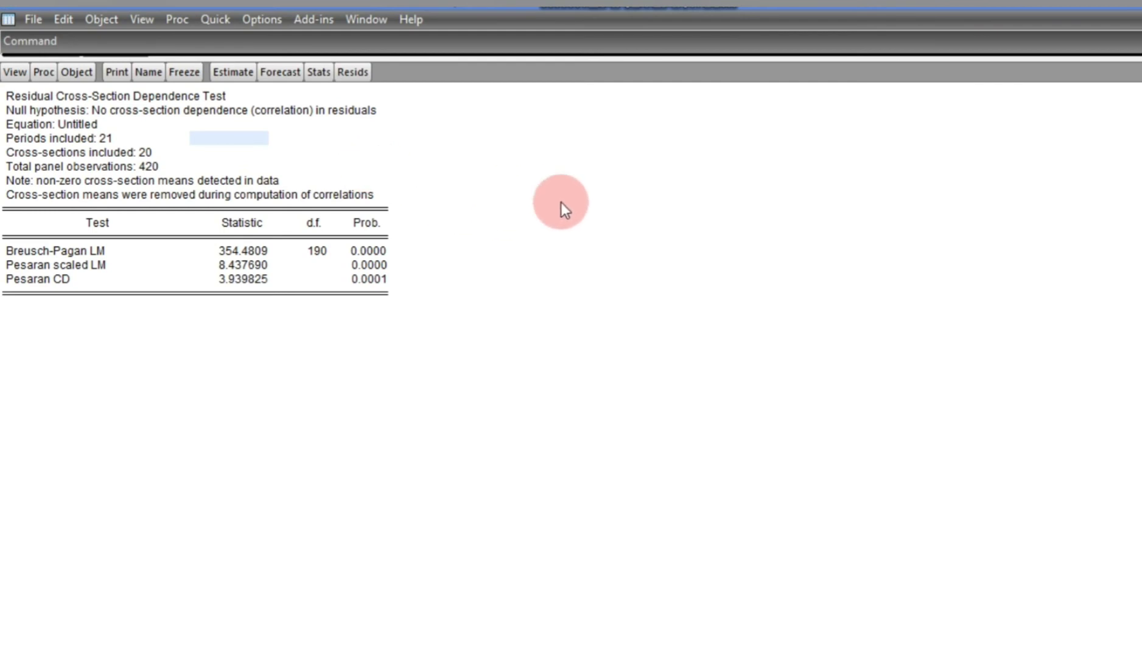
{"action": "left_click", "coordinate": [322, 164]}
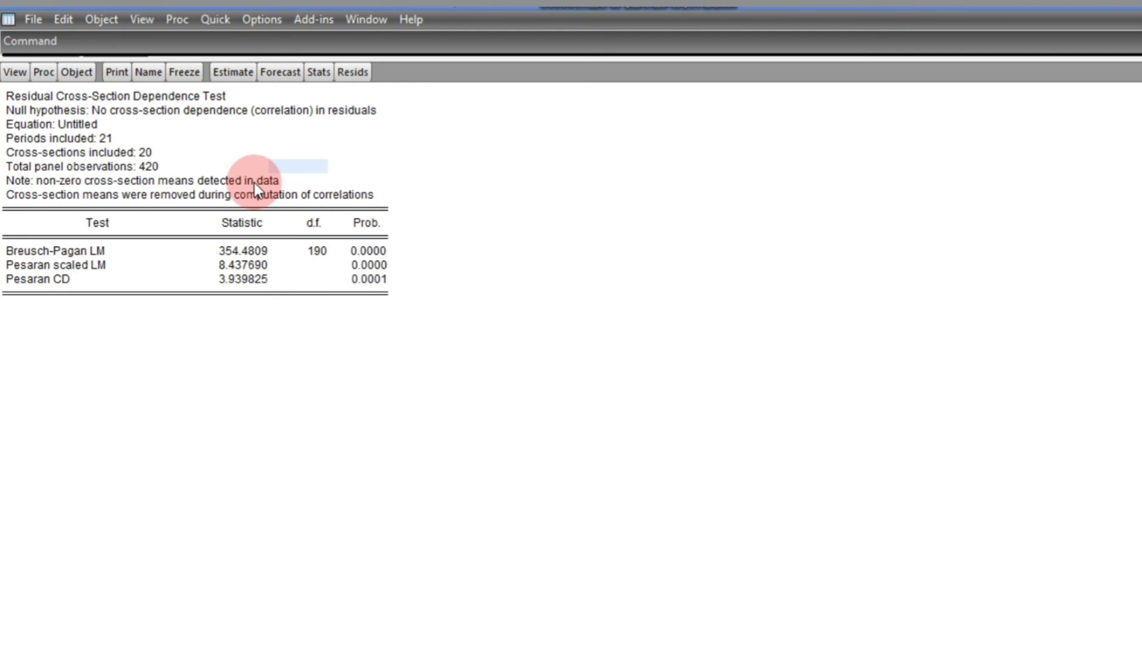
{"action": "left_click", "coordinate": [236, 159]}
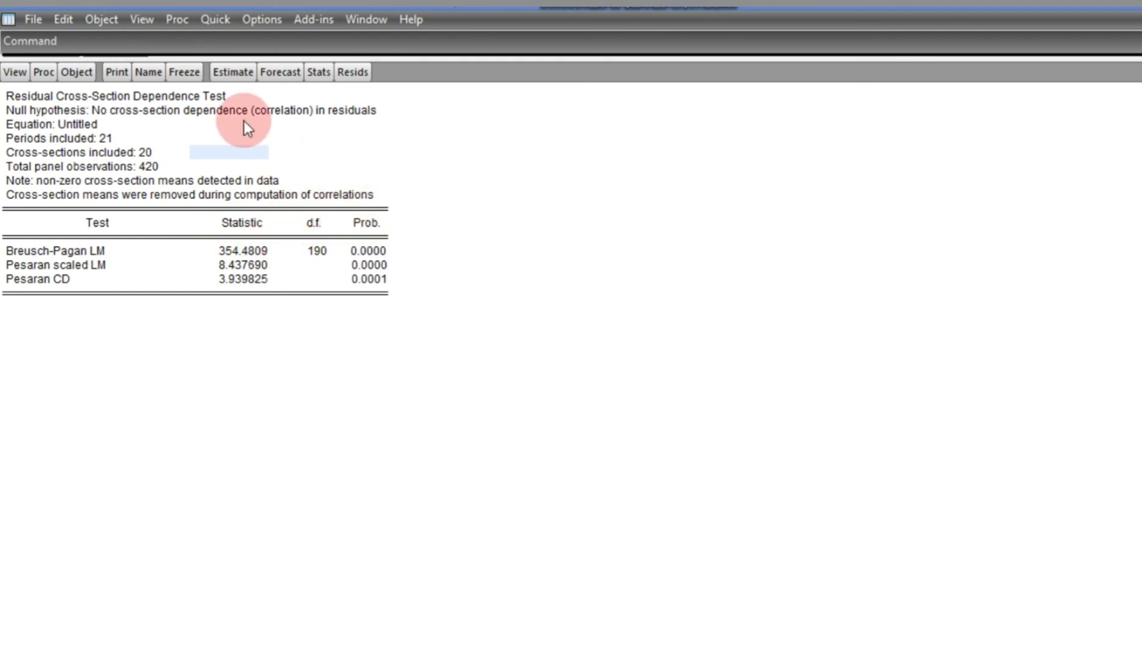
- Re-estimate the svi equation by Least Squares with GLS weights set to Cross-section SUR and no cross-section or period effects
{"action": "left_click", "coordinate": [234, 76]}
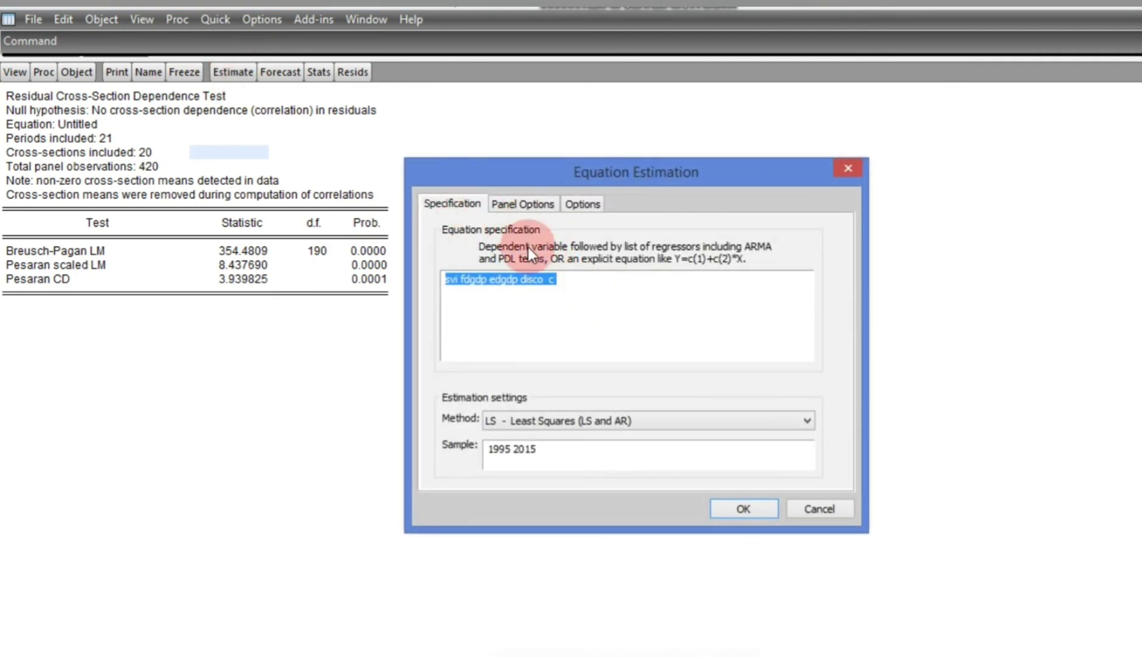
{"action": "left_click", "coordinate": [531, 204]}
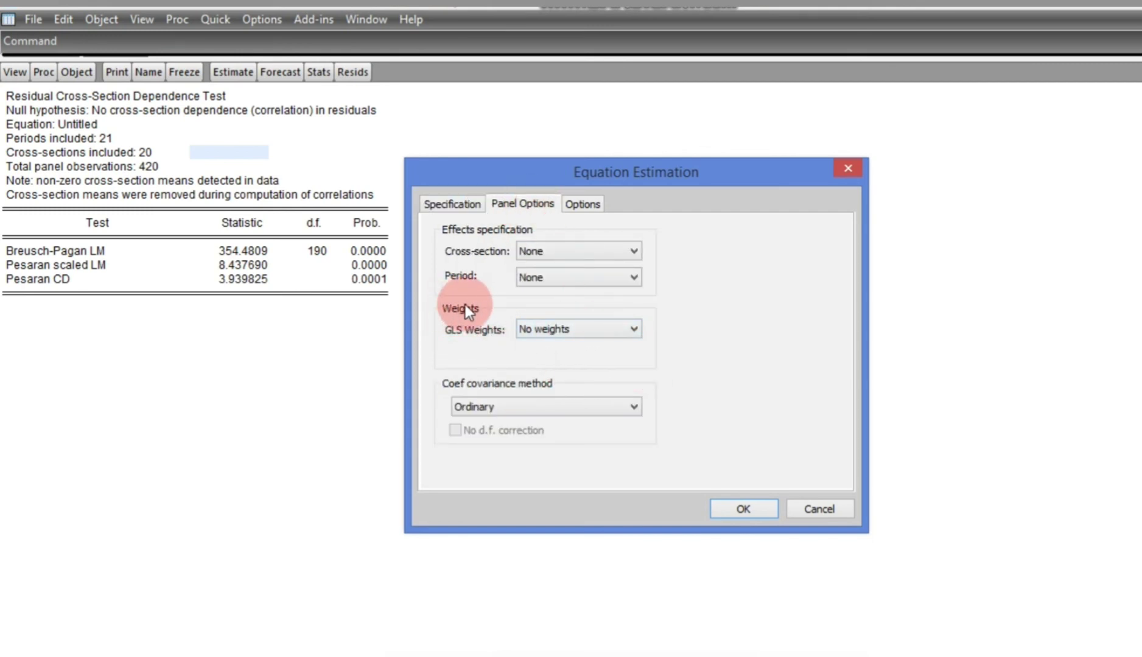
{"action": "left_click", "coordinate": [558, 337]}
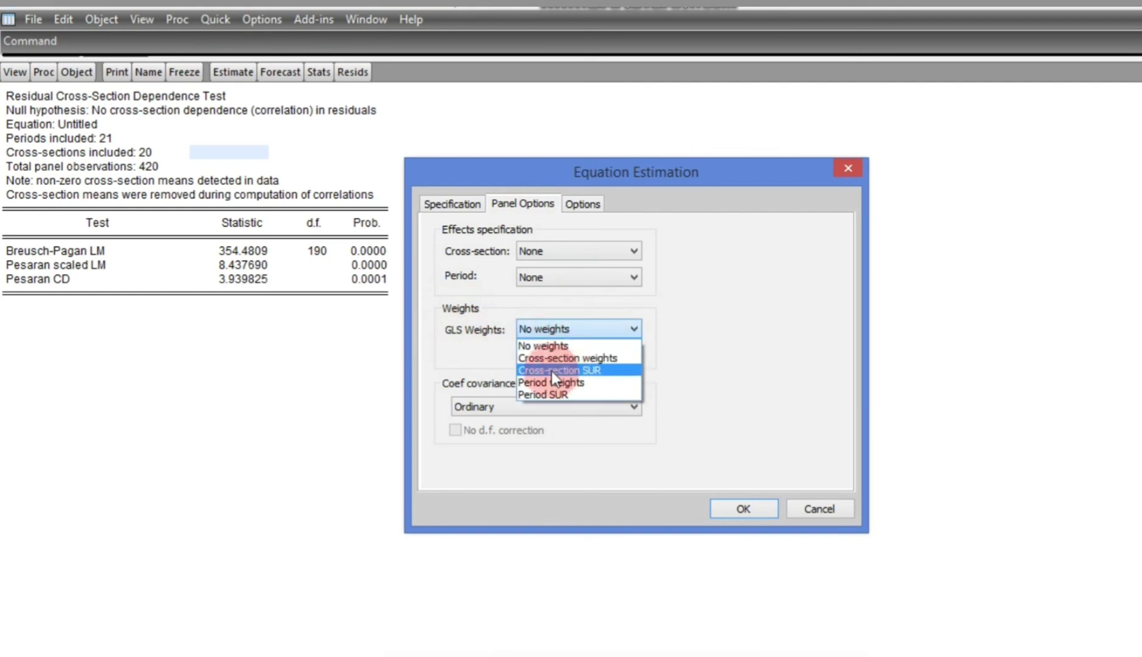
{"action": "left_click", "coordinate": [602, 370]}
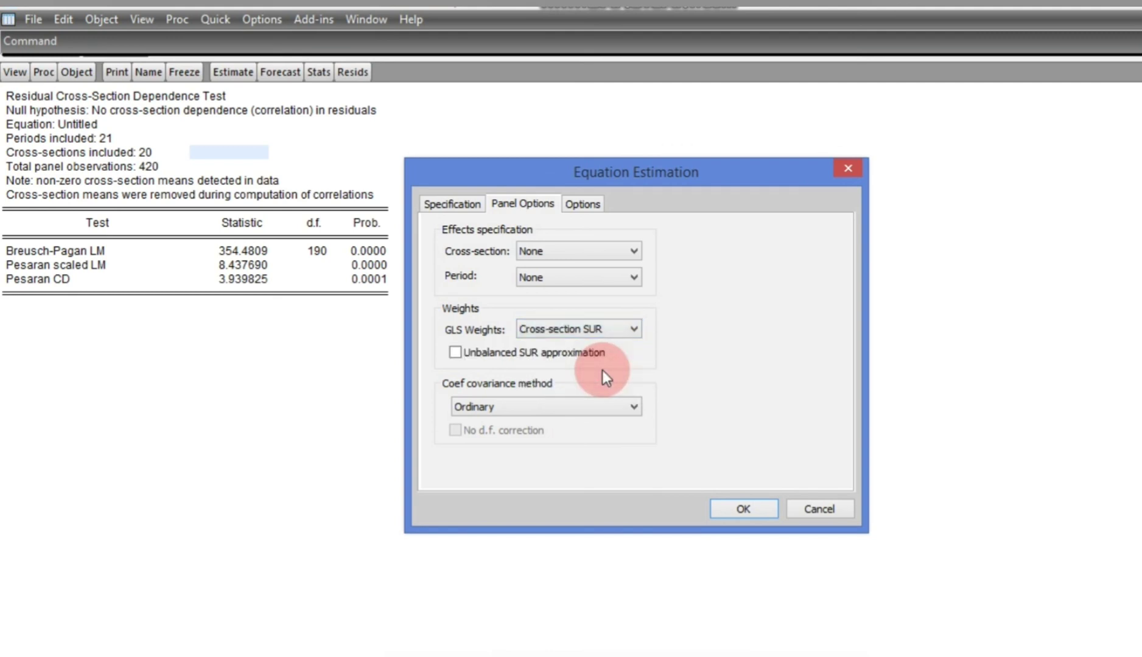
{"action": "left_click", "coordinate": [461, 206]}
{"action": "left_click", "coordinate": [728, 508]}
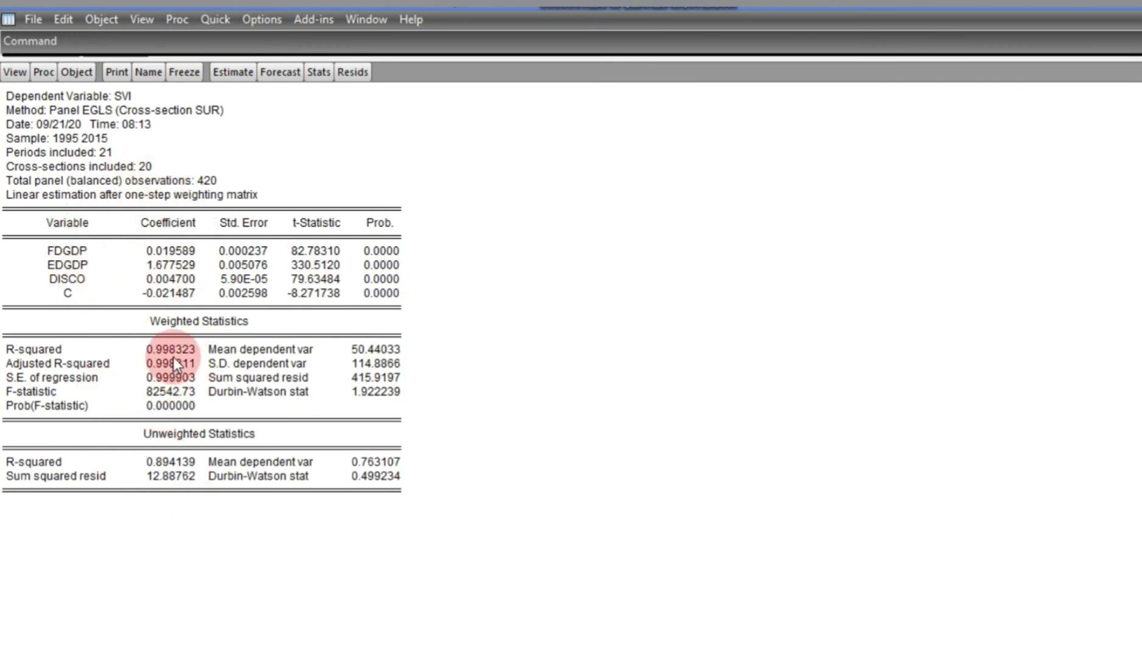
- Run the residual Cross-section Dependence Test on the Cross-section SUR weighted equation
{"action": "left_click", "coordinate": [14, 73]}
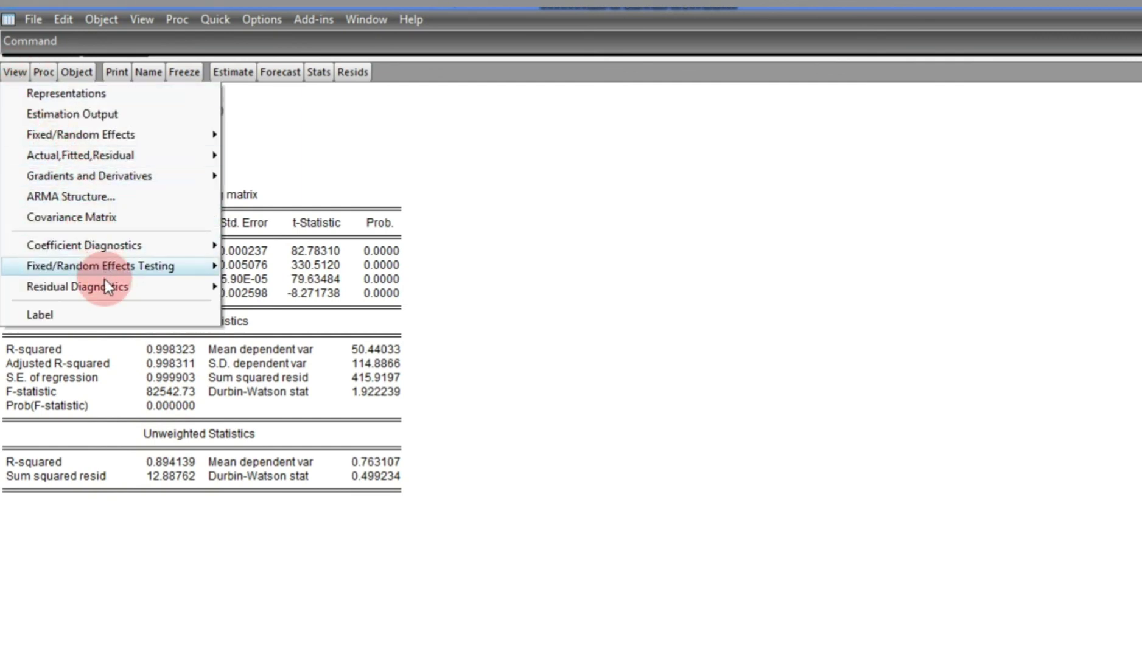
{"action": "mouse_move", "coordinate": [109, 288]}
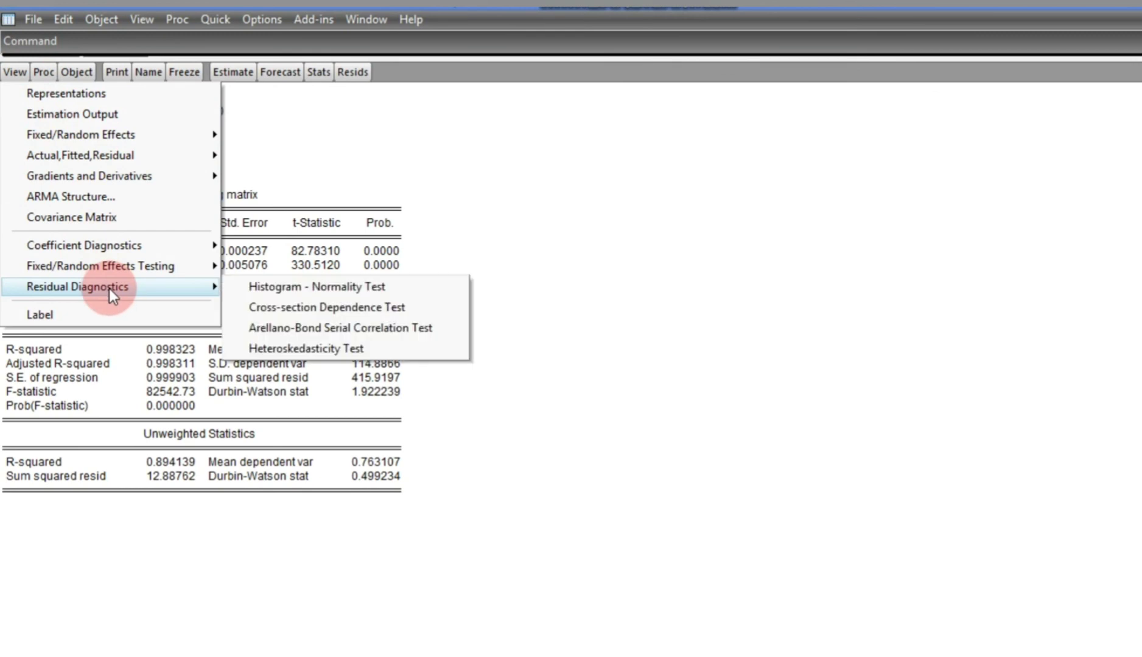
{"action": "left_click", "coordinate": [302, 308]}
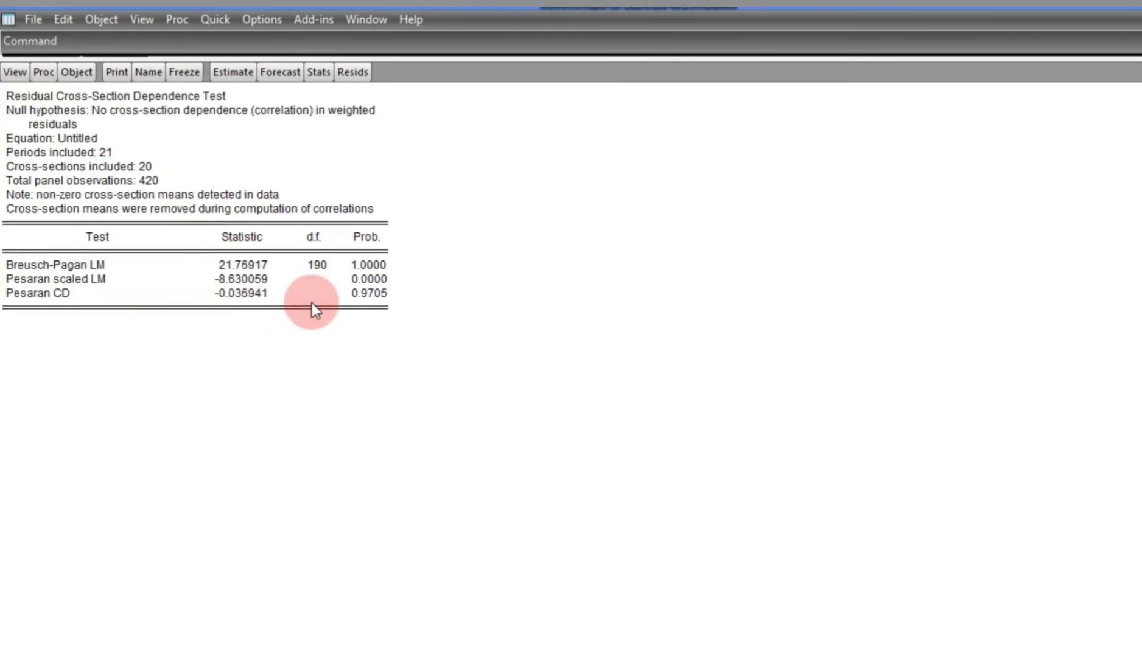
- Examine the Pesaran CD statistic and probability and the null hypothesis on weighted residuals in the test output
{"action": "left_click", "coordinate": [36, 293]}
{"action": "left_click", "coordinate": [256, 293]}
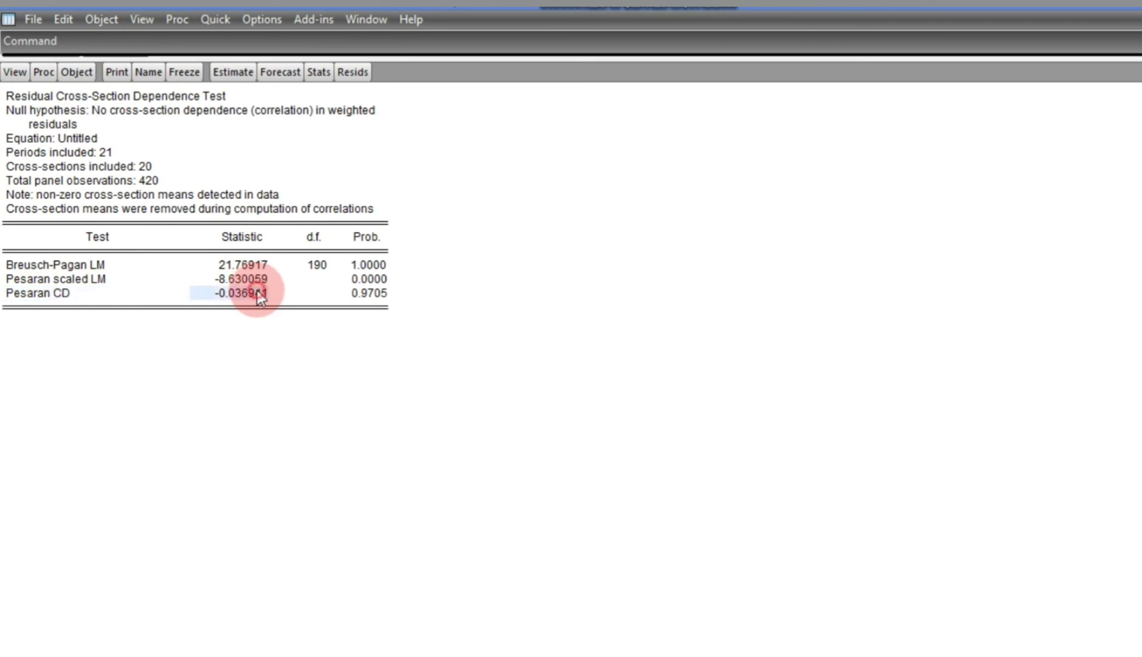
{"action": "left_click", "coordinate": [377, 297]}
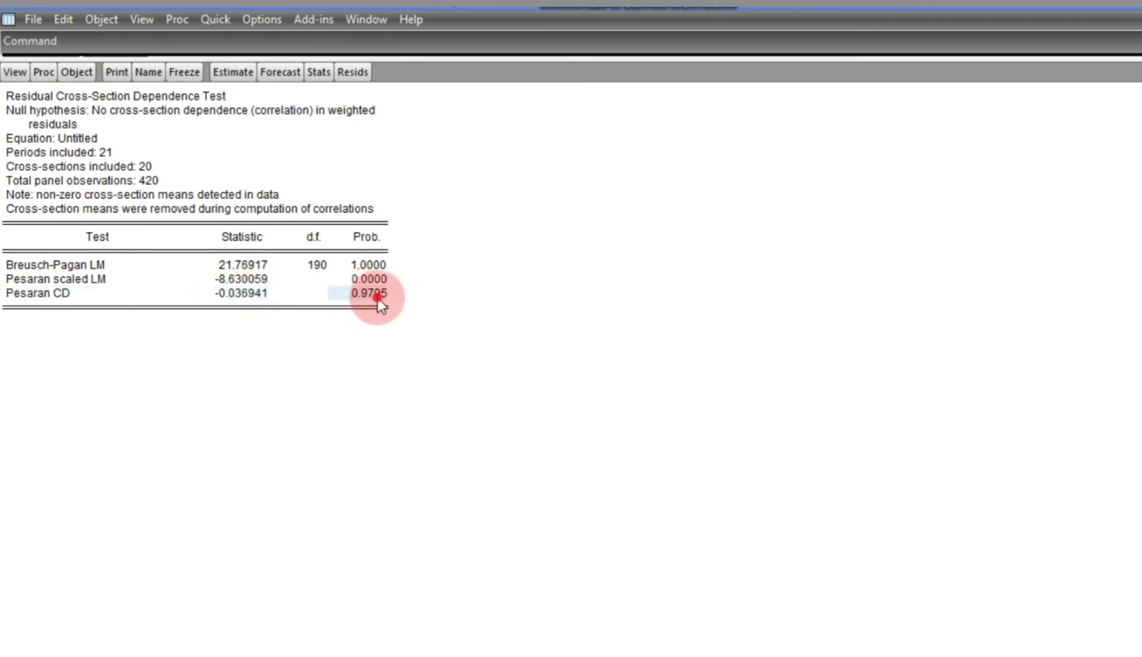
{"action": "left_click", "coordinate": [52, 297]}
{"action": "left_click", "coordinate": [241, 294]}
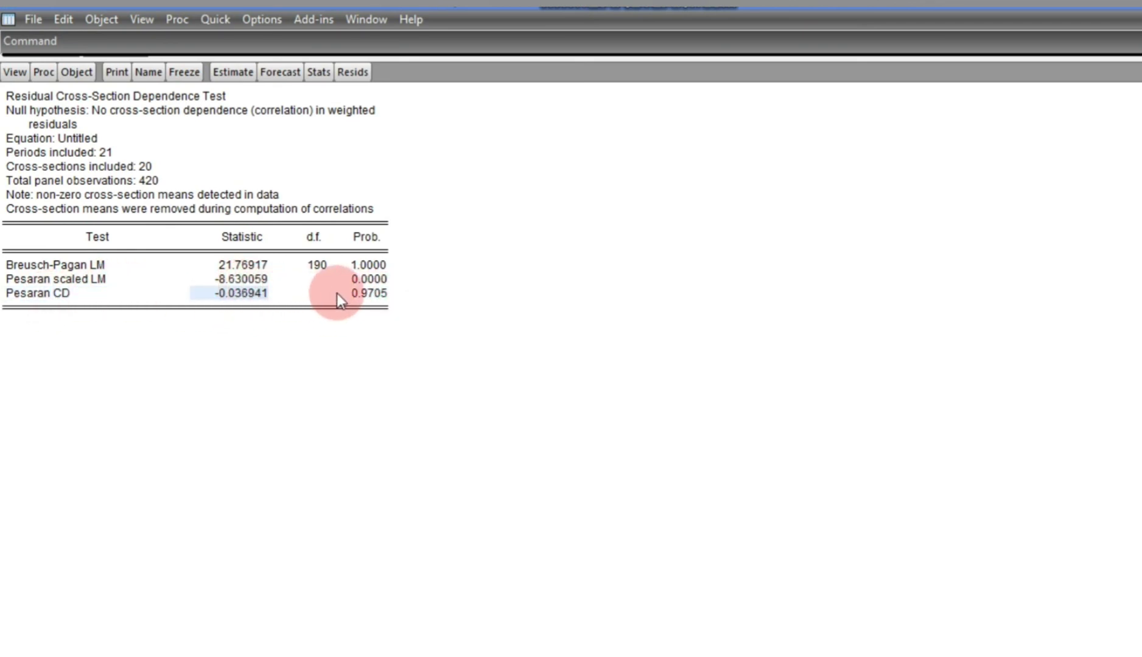
{"action": "left_click", "coordinate": [361, 297]}
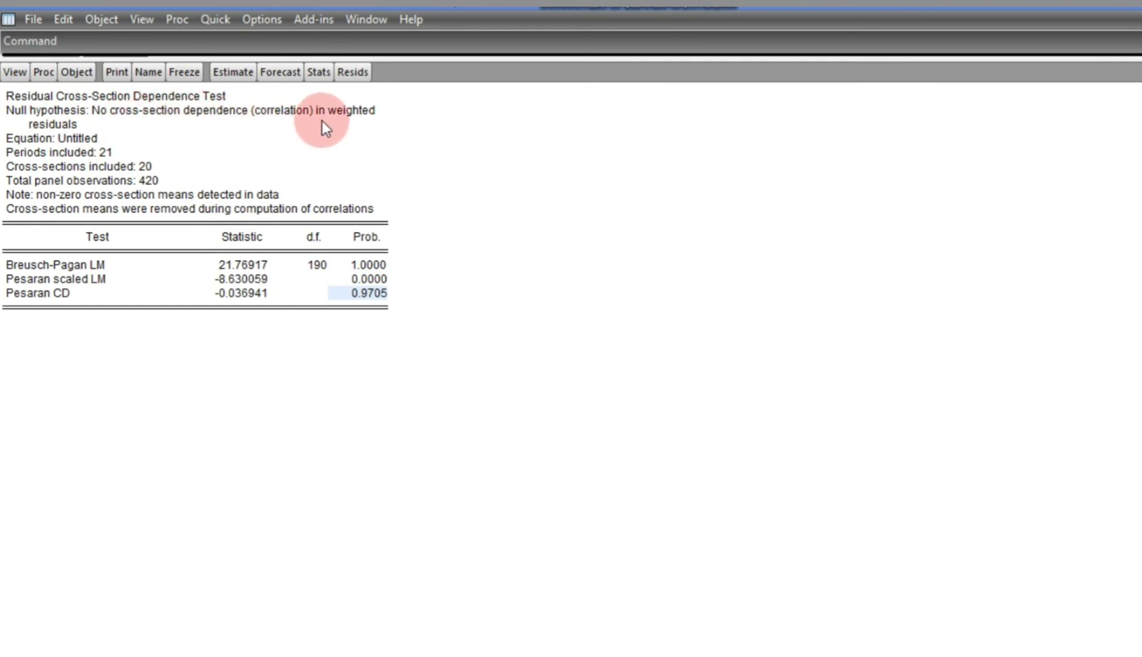
{"action": "left_click", "coordinate": [52, 127]}
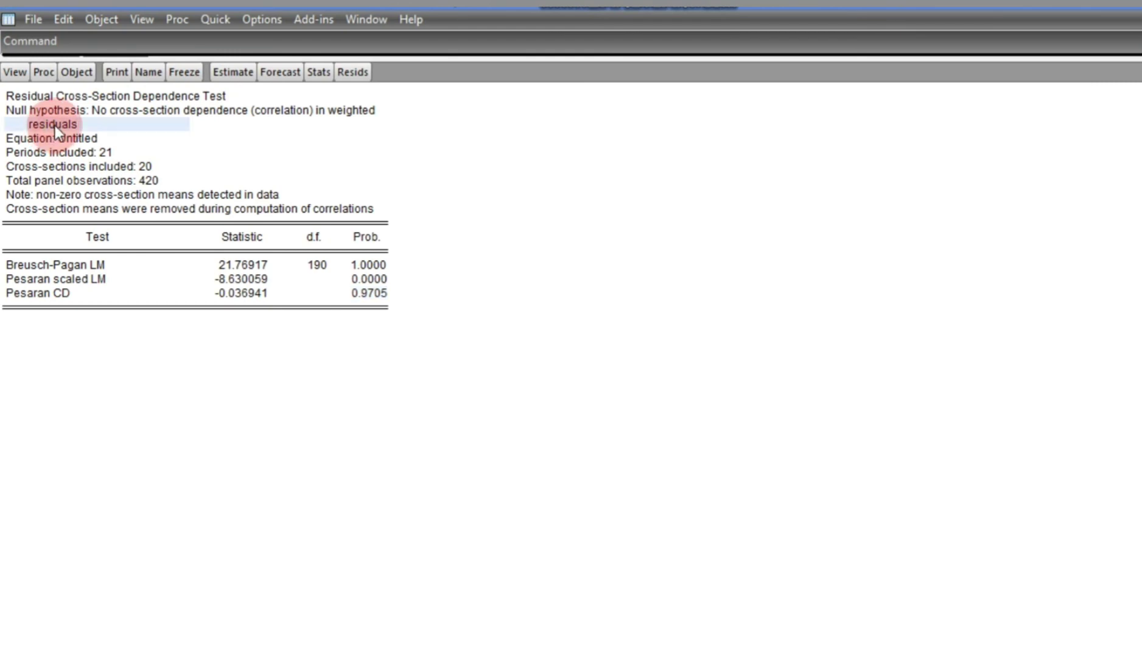
- Re-estimate the svi equation with Fixed cross-section effects and GLS weights set to No weights
{"action": "left_click", "coordinate": [237, 73]}
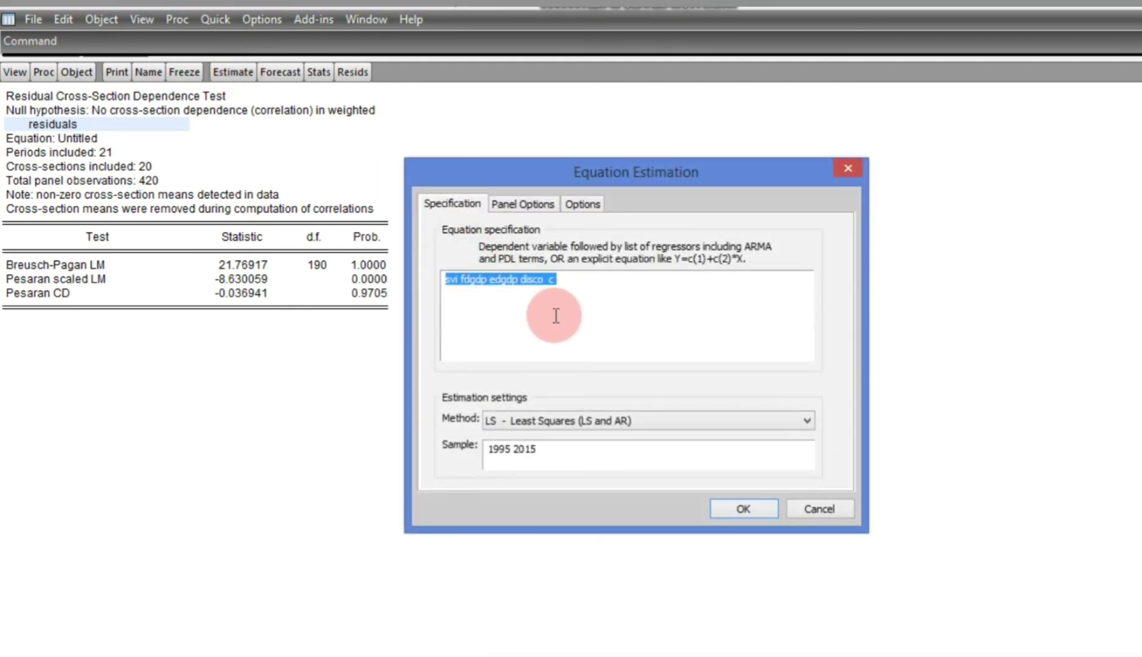
{"action": "left_click", "coordinate": [556, 315]}
{"action": "left_click", "coordinate": [522, 205]}
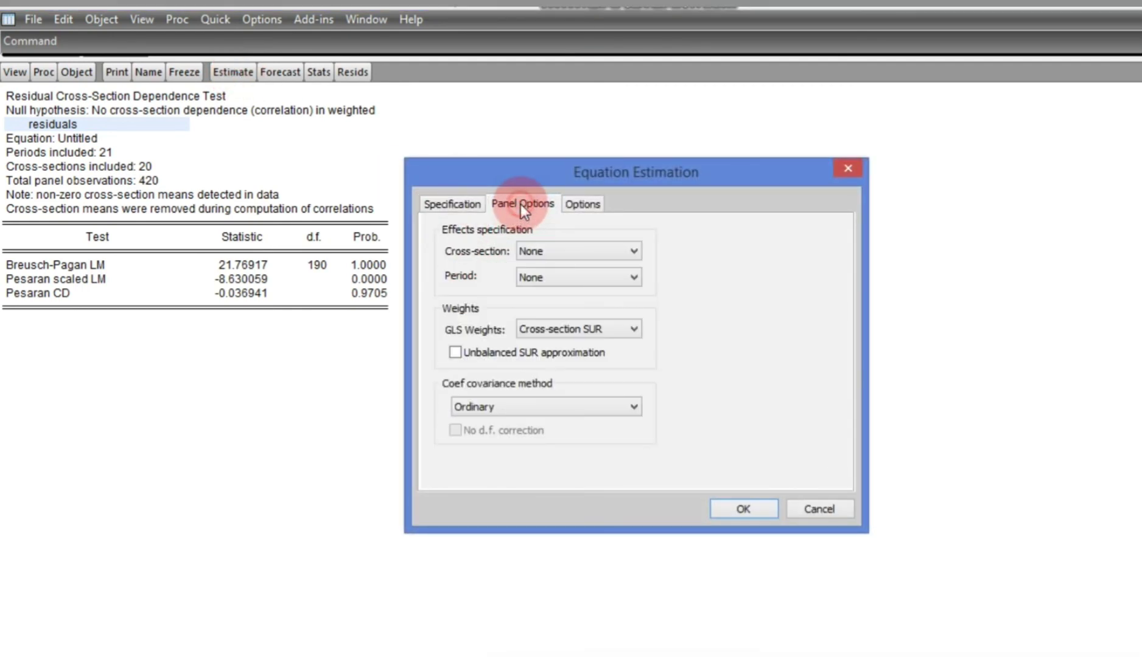
{"action": "left_click", "coordinate": [547, 246]}
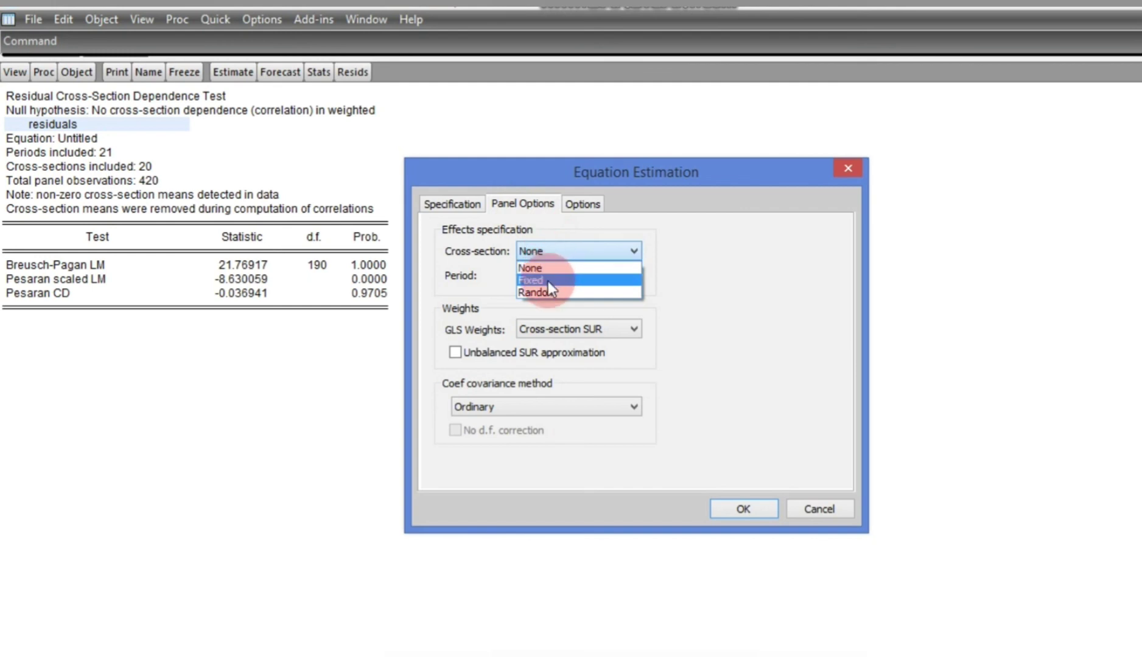
{"action": "left_click", "coordinate": [548, 280]}
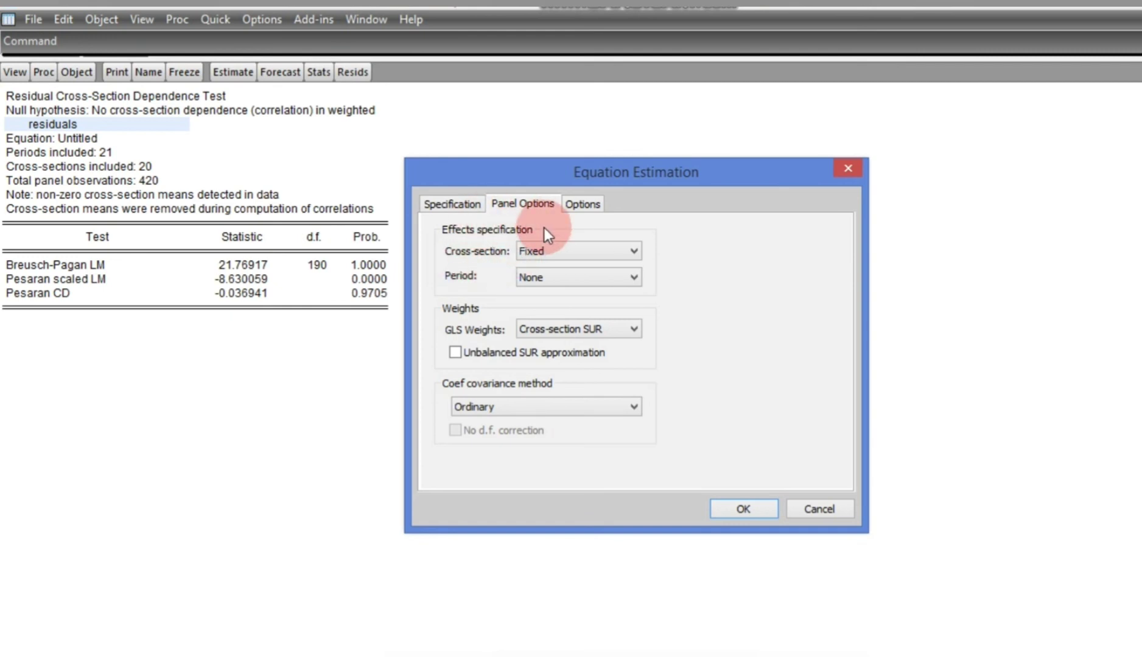
{"action": "left_click", "coordinate": [548, 328]}
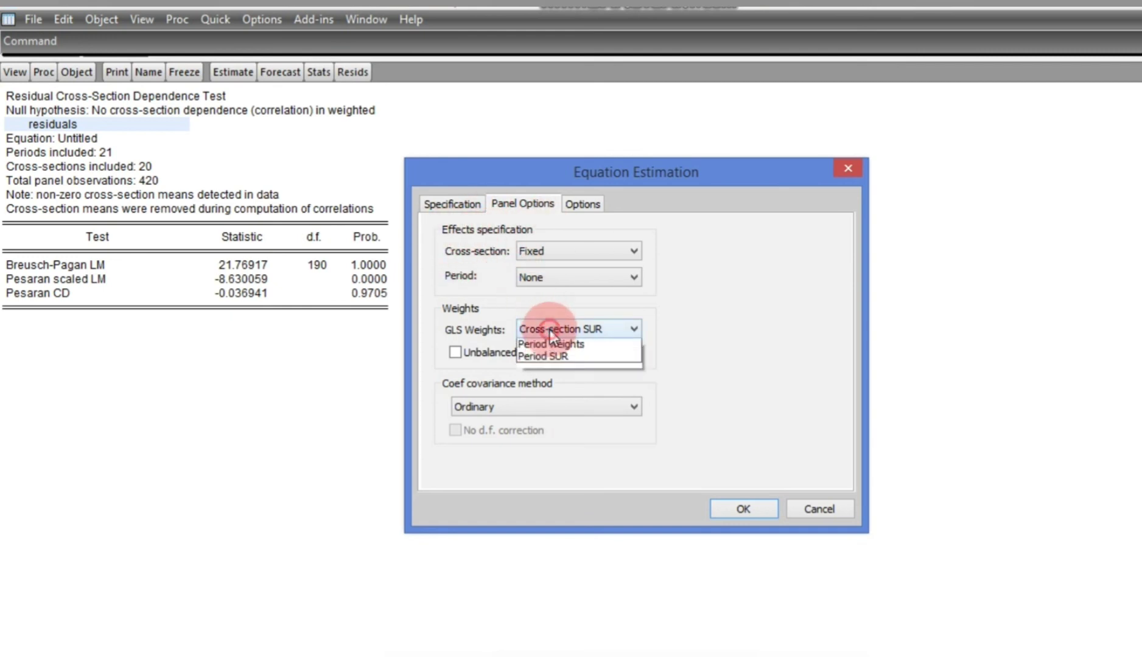
{"action": "left_click", "coordinate": [553, 343]}
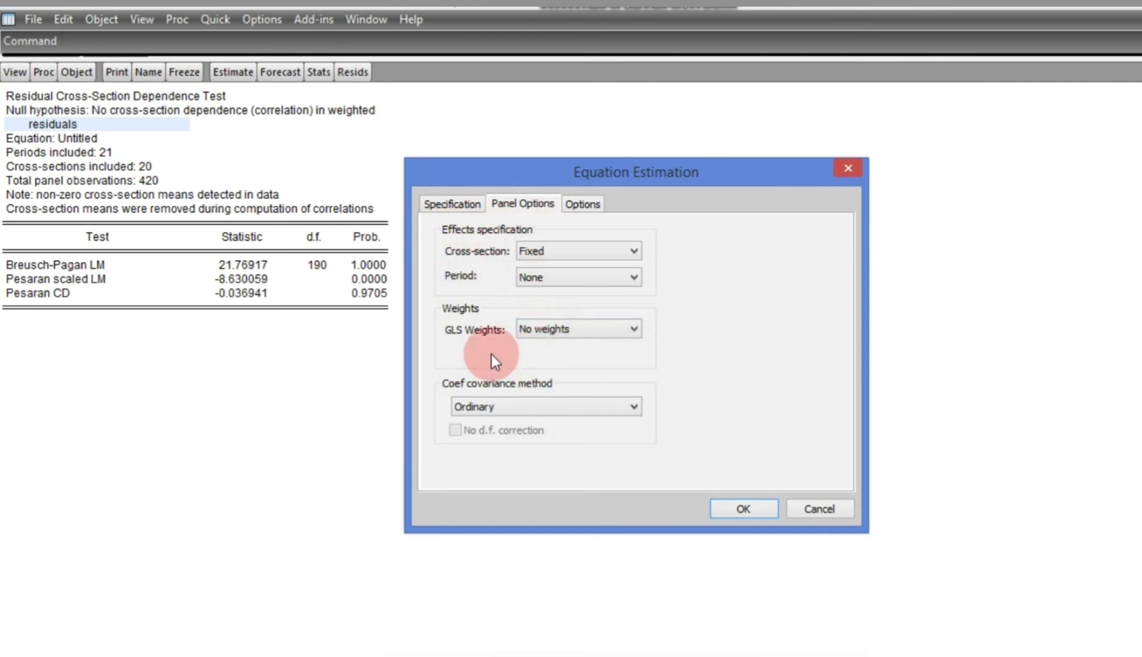
{"action": "left_click", "coordinate": [443, 204]}
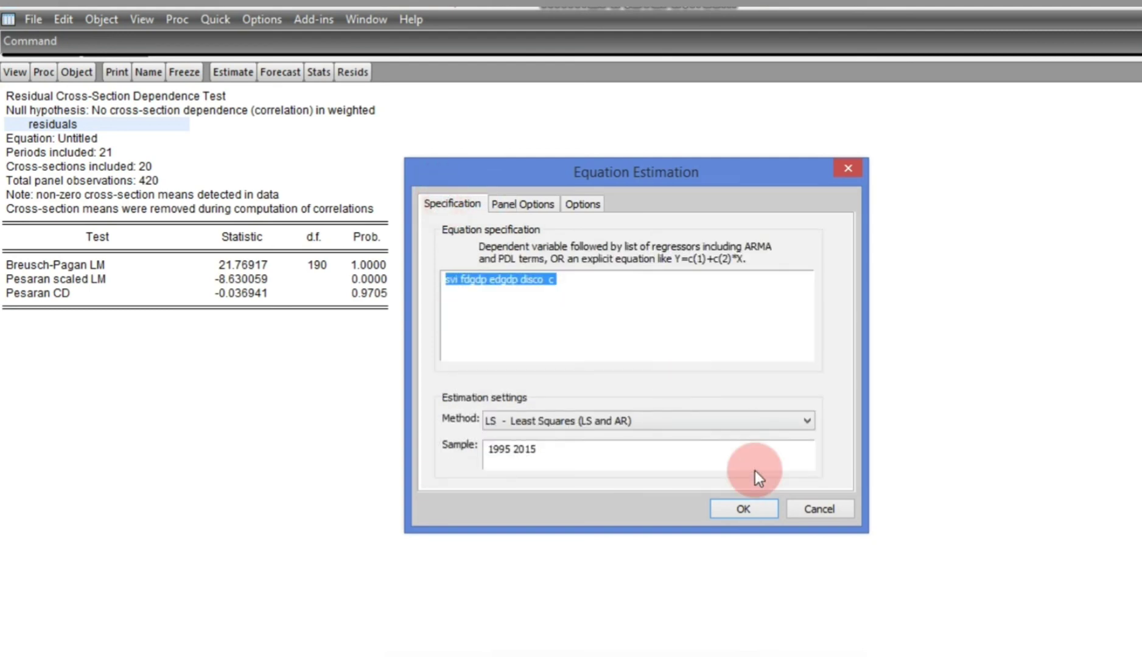
{"action": "left_click", "coordinate": [743, 509]}
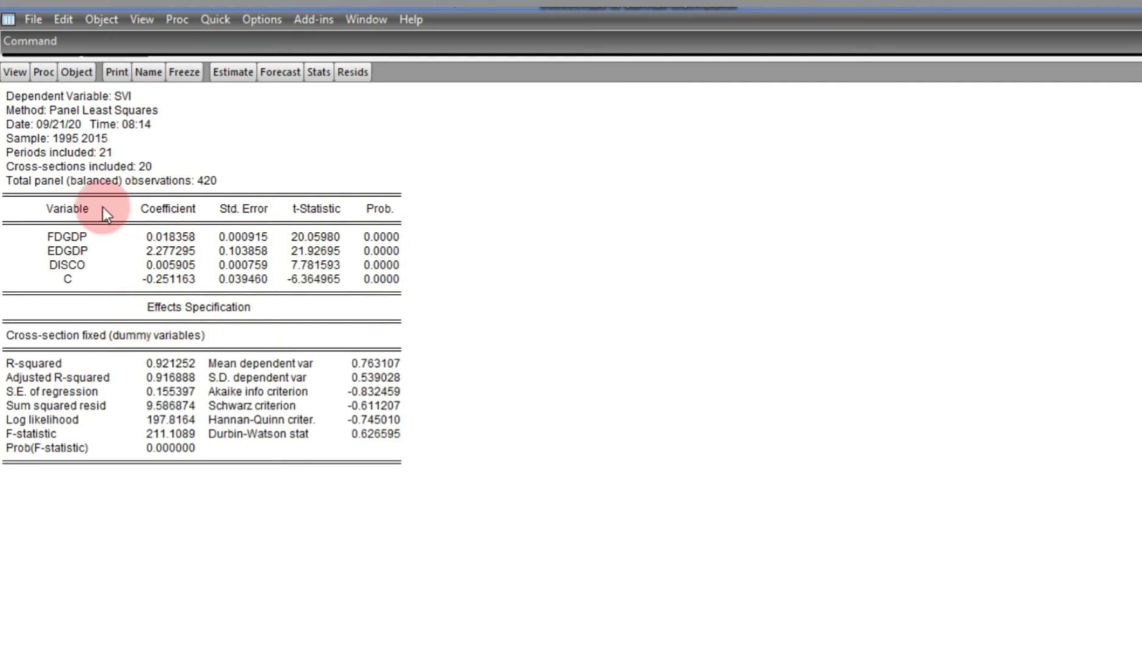
- Run the residual Cross-section Dependence Test on the fixed-effects equation and check its Pesaran CD statistic and probability
{"action": "left_click", "coordinate": [11, 72]}
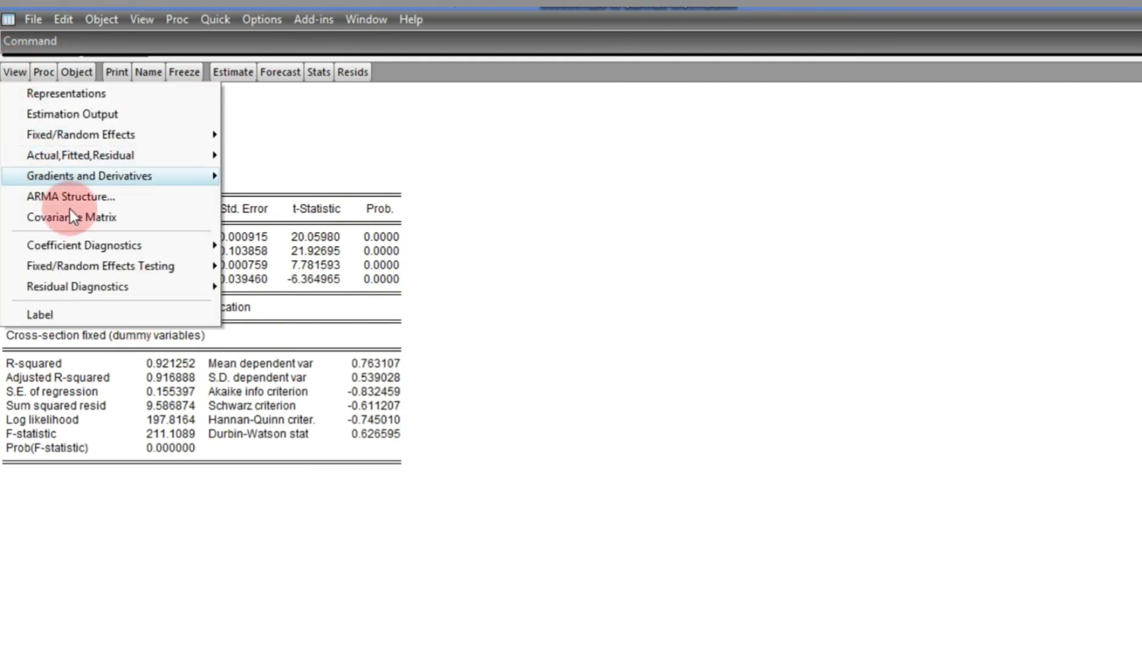
{"action": "mouse_move", "coordinate": [98, 288]}
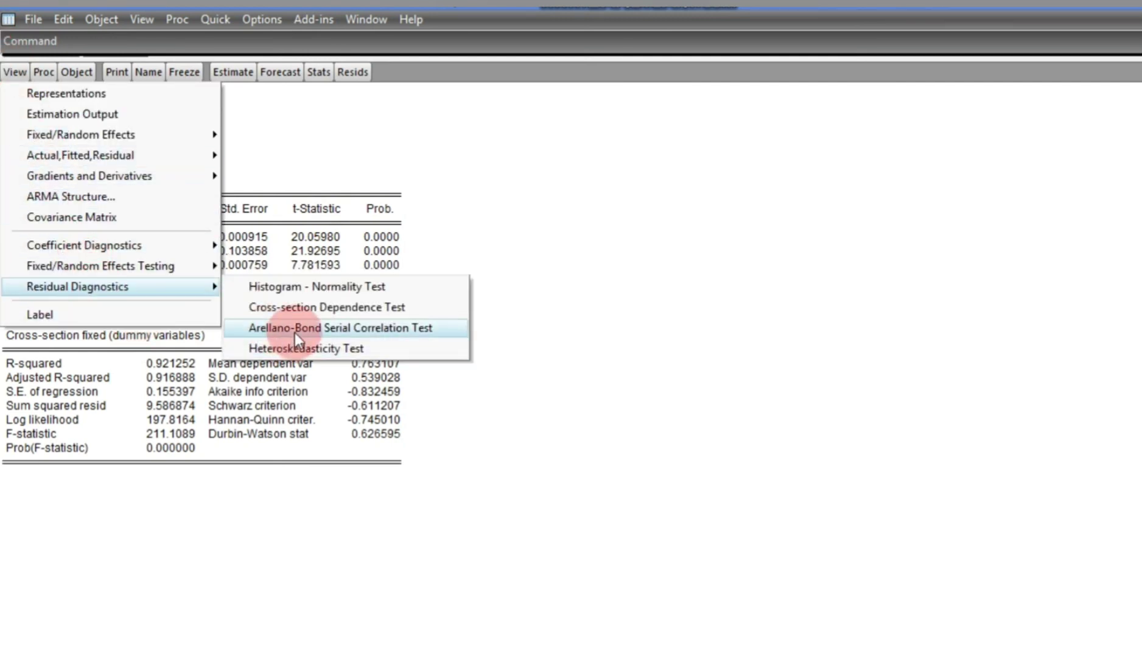
{"action": "left_click", "coordinate": [314, 308]}
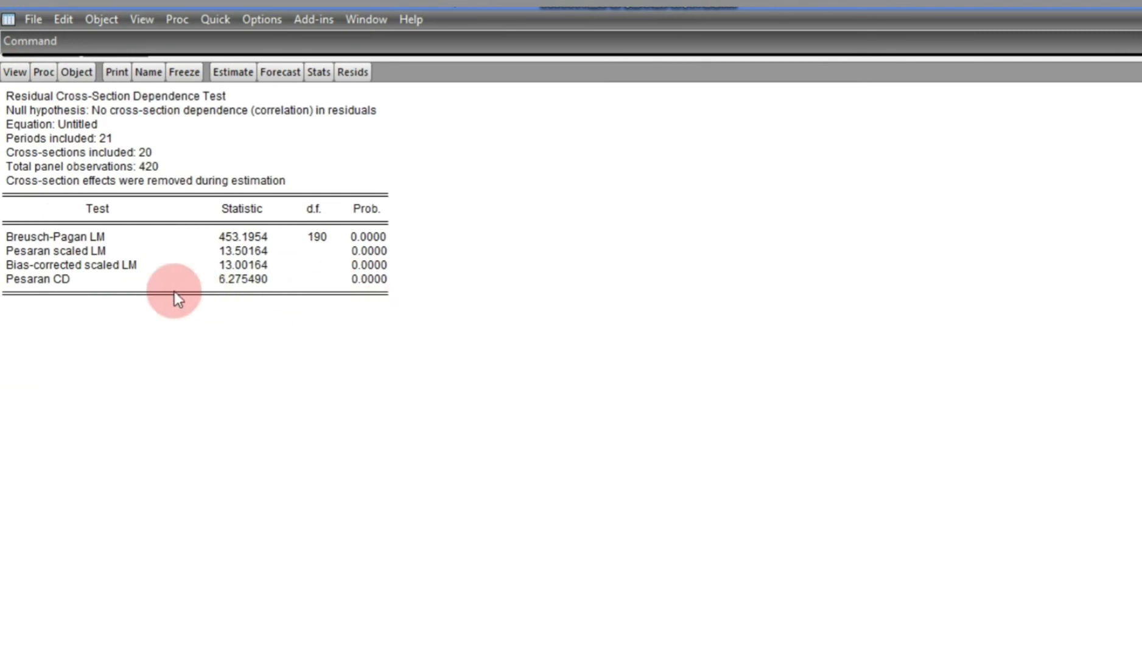
{"action": "left_click_drag", "start_coordinate": [68, 281], "coordinate": [160, 283]}
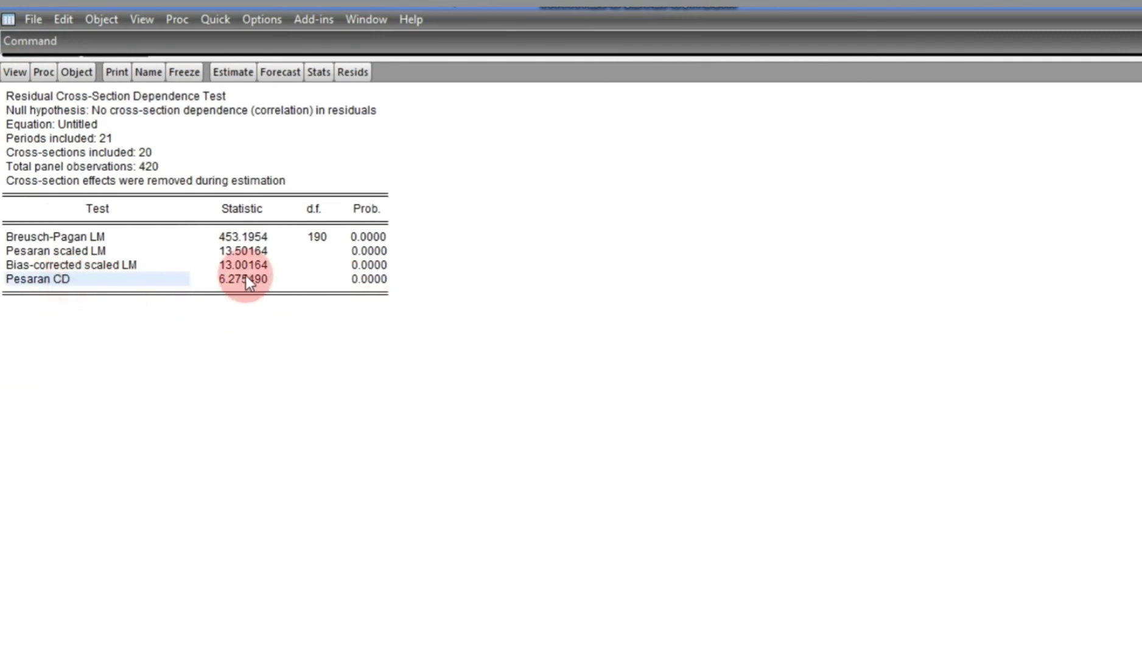
{"action": "left_click_drag", "start_coordinate": [246, 277], "coordinate": [276, 281]}
{"action": "left_click", "coordinate": [361, 284]}
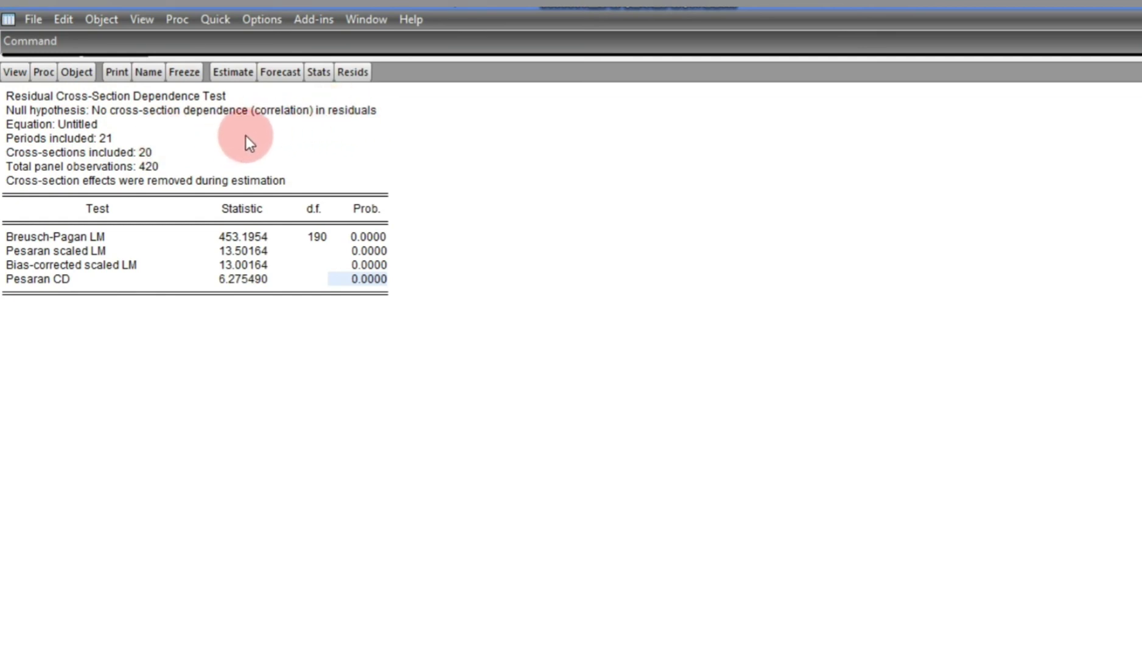
- Re-estimate the svi equation with Fixed cross-section effects and GLS weights set to Cross-section SUR
{"action": "left_click", "coordinate": [231, 72]}
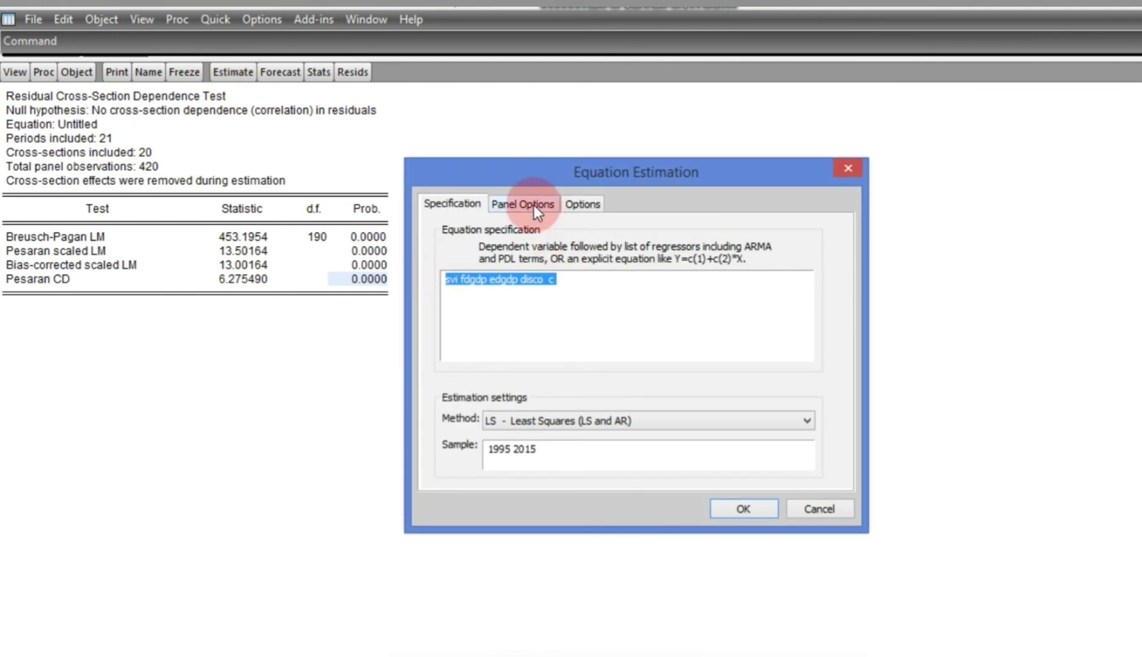
{"action": "left_click", "coordinate": [533, 206]}
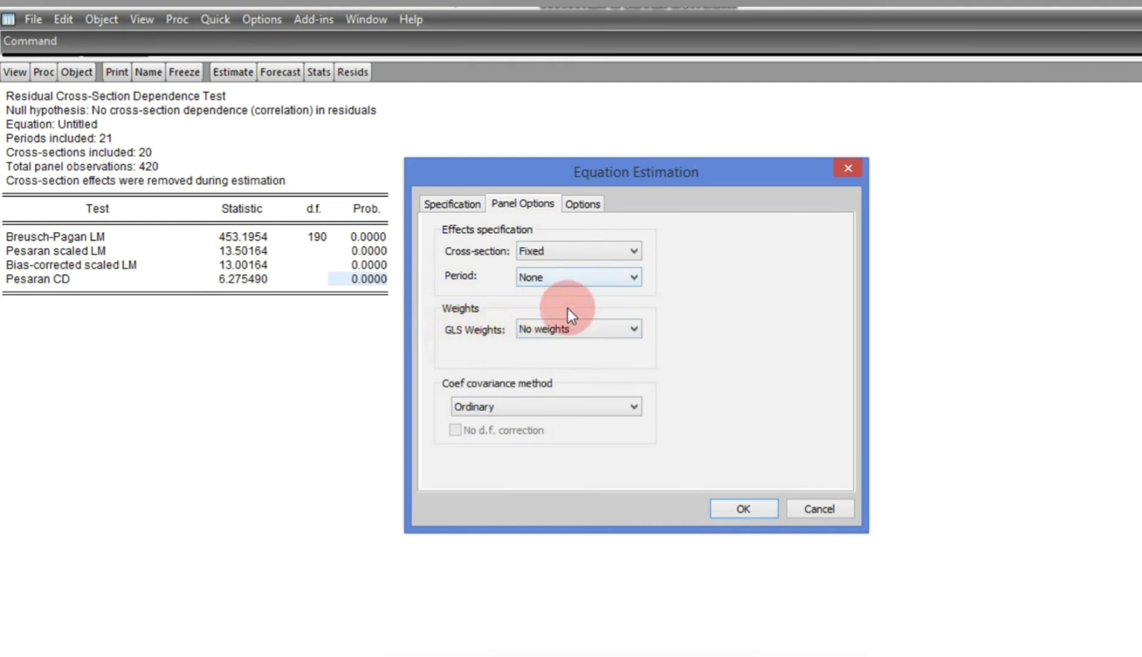
{"action": "left_click", "coordinate": [560, 329]}
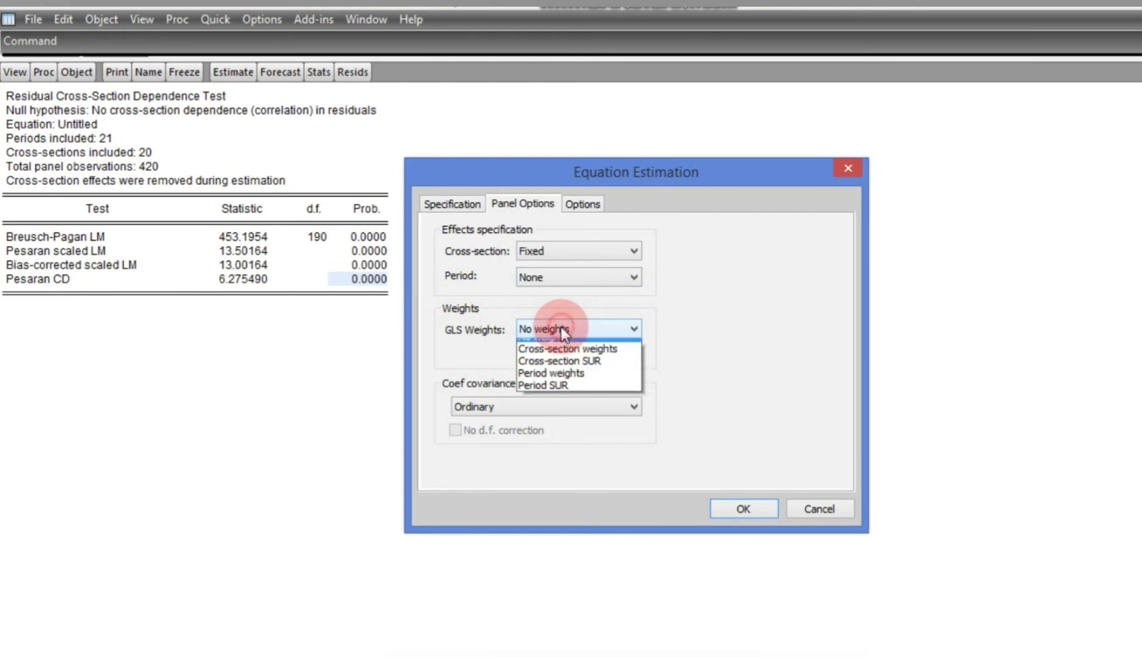
{"action": "left_click", "coordinate": [568, 371]}
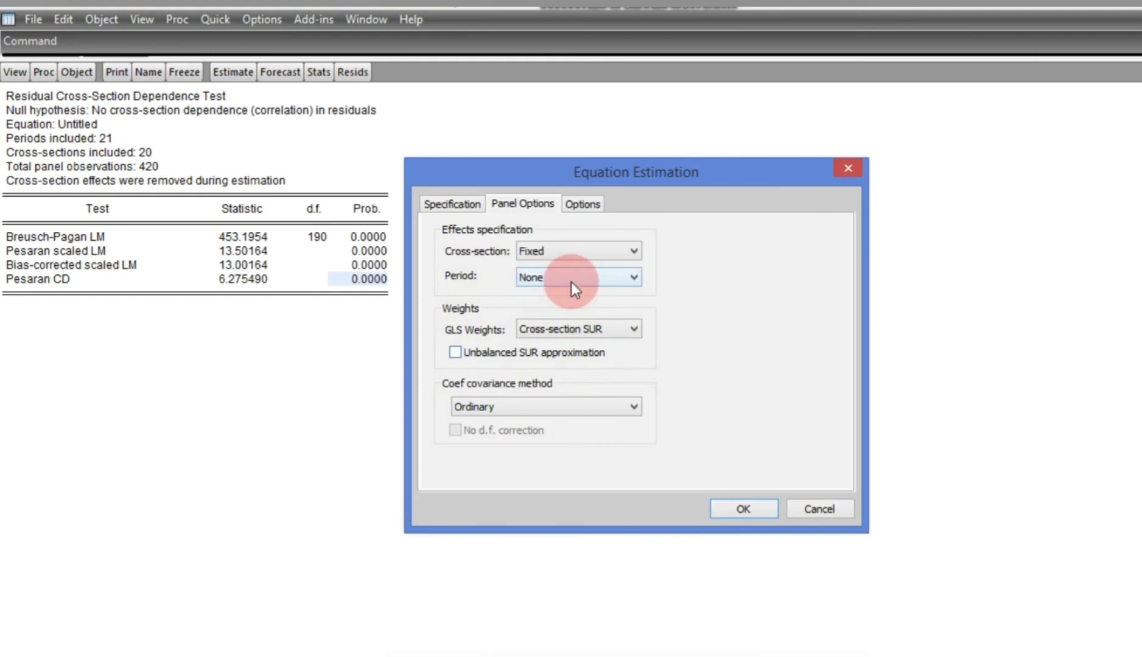
{"action": "left_click", "coordinate": [454, 205]}
{"action": "left_click", "coordinate": [743, 509]}
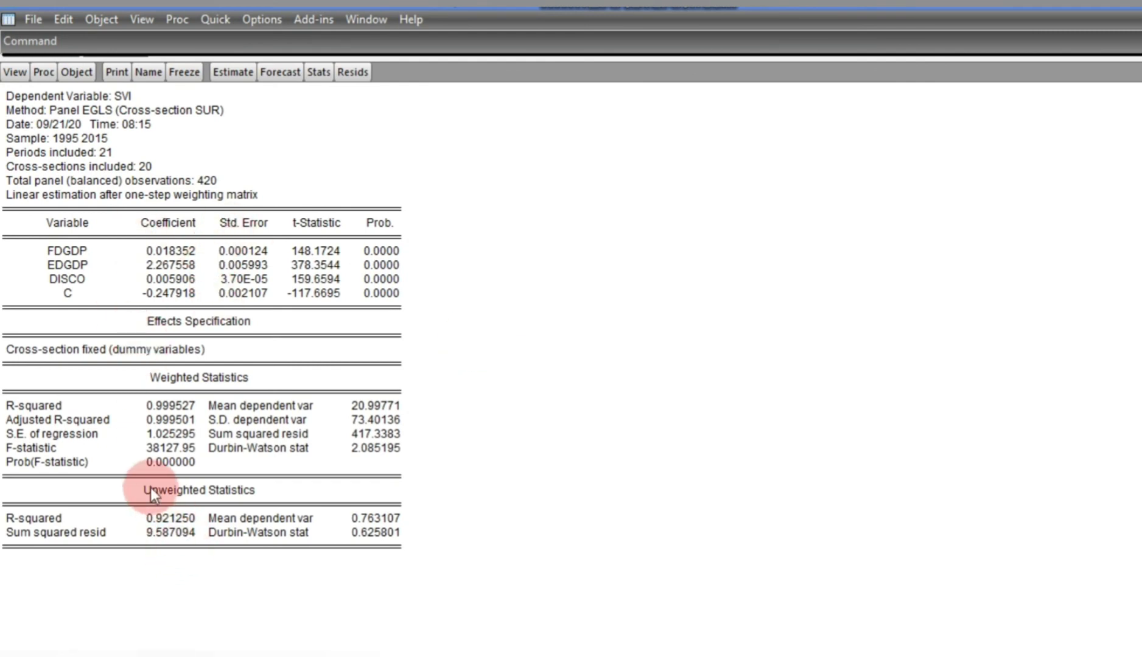
- Run the residual Cross-section Dependence Test on the fixed-effects equation weighted by Cross-section SUR
{"action": "left_click", "coordinate": [17, 75]}
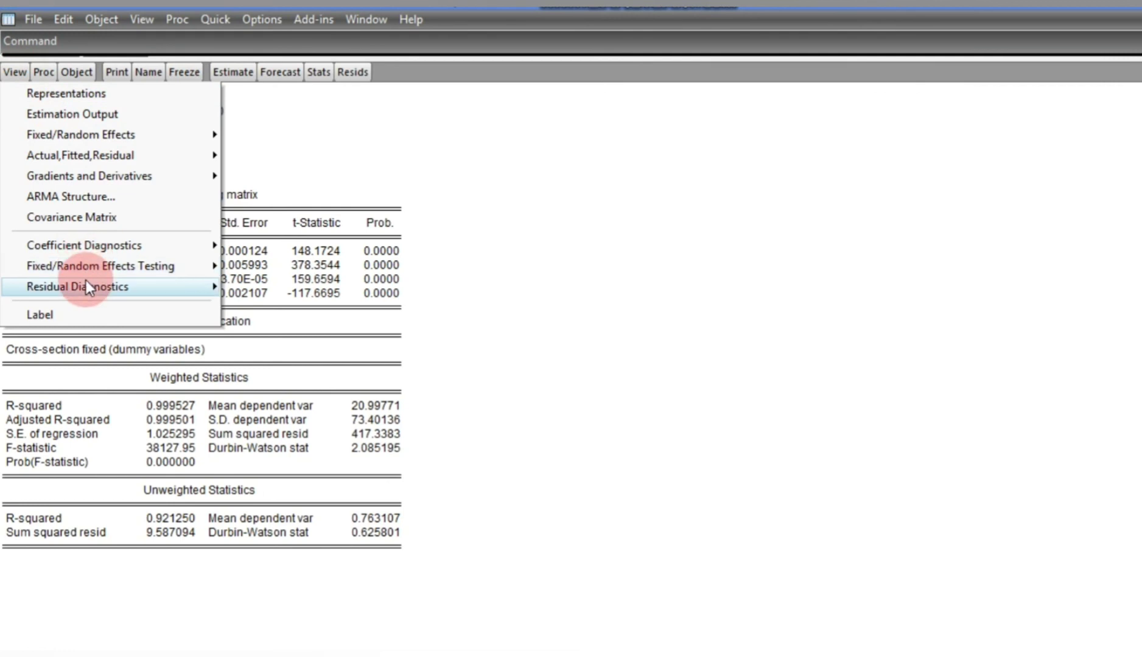
{"action": "mouse_move", "coordinate": [92, 285]}
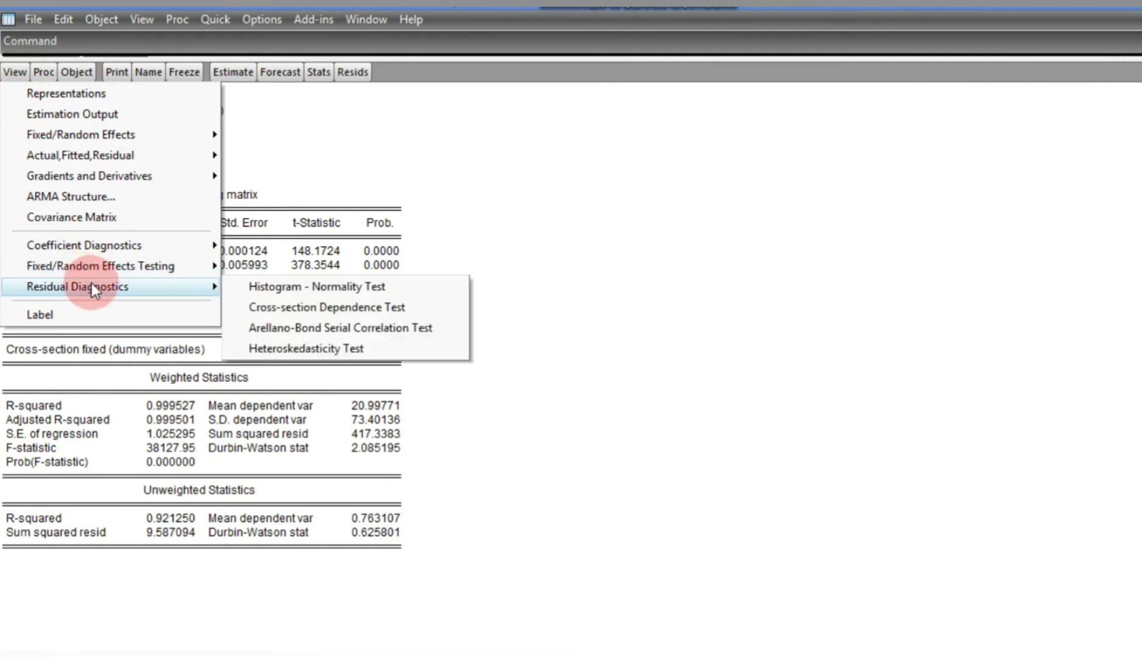
{"action": "left_click", "coordinate": [314, 307]}
- Examine the Pesaran CD statistic and probability against the null hypothesis on the fixed-effects model's weighted residuals
{"action": "left_click", "coordinate": [45, 299]}
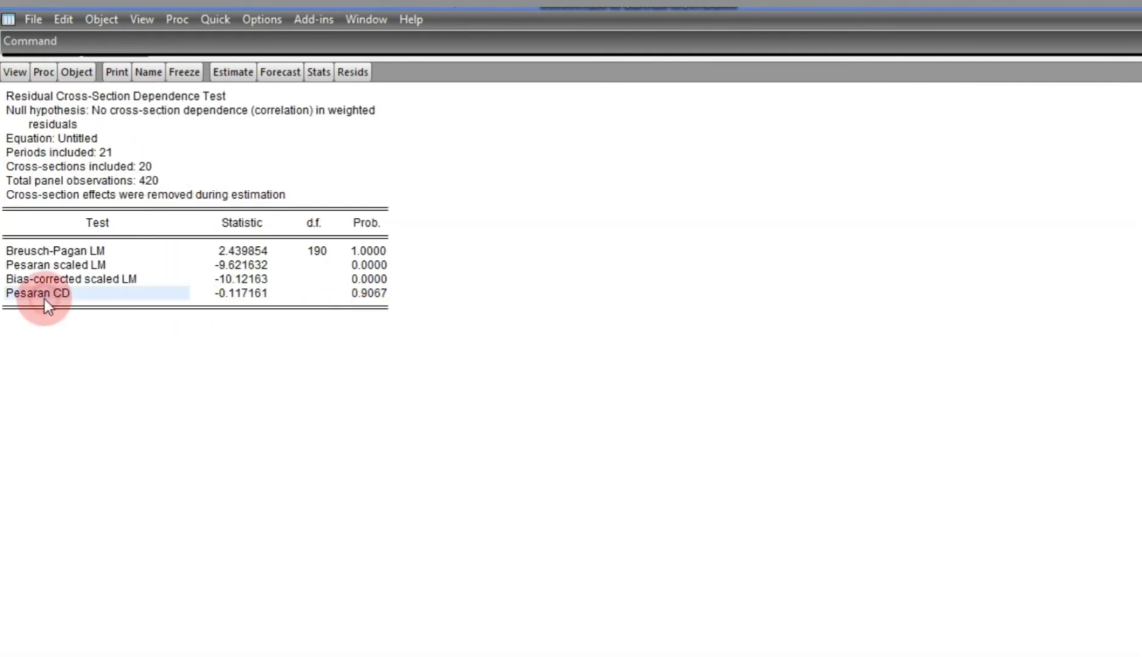
{"action": "left_click", "coordinate": [231, 292]}
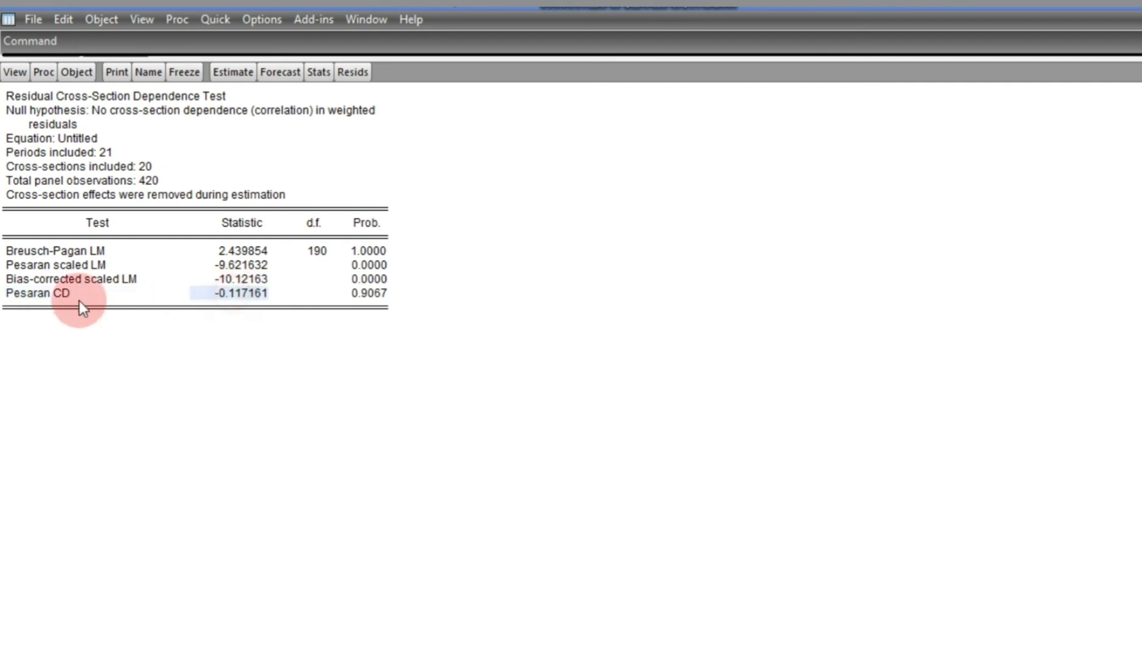
{"action": "left_click", "coordinate": [41, 298]}
{"action": "left_click", "coordinate": [364, 296]}
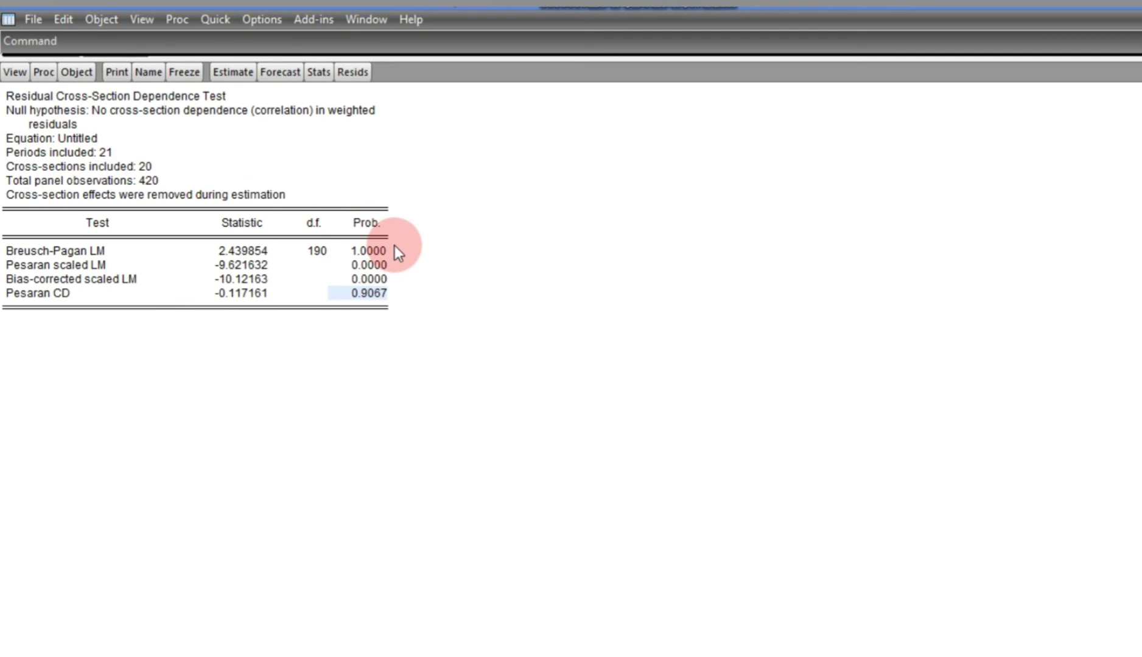
{"action": "left_click", "coordinate": [250, 115]}
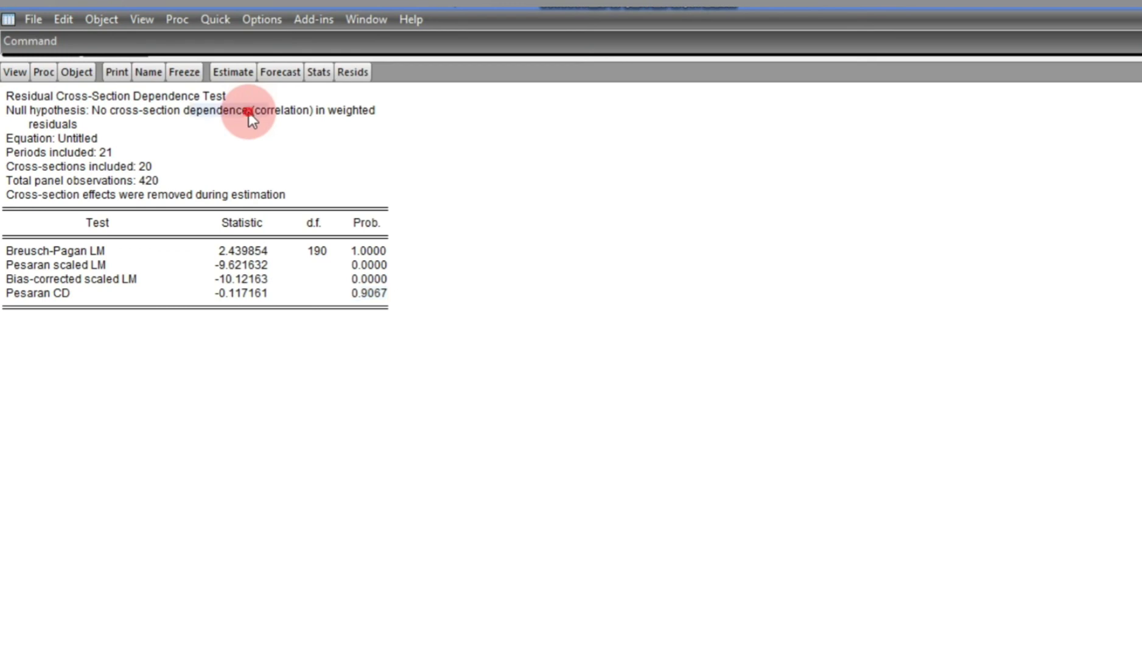
{"action": "left_click", "coordinate": [143, 116]}
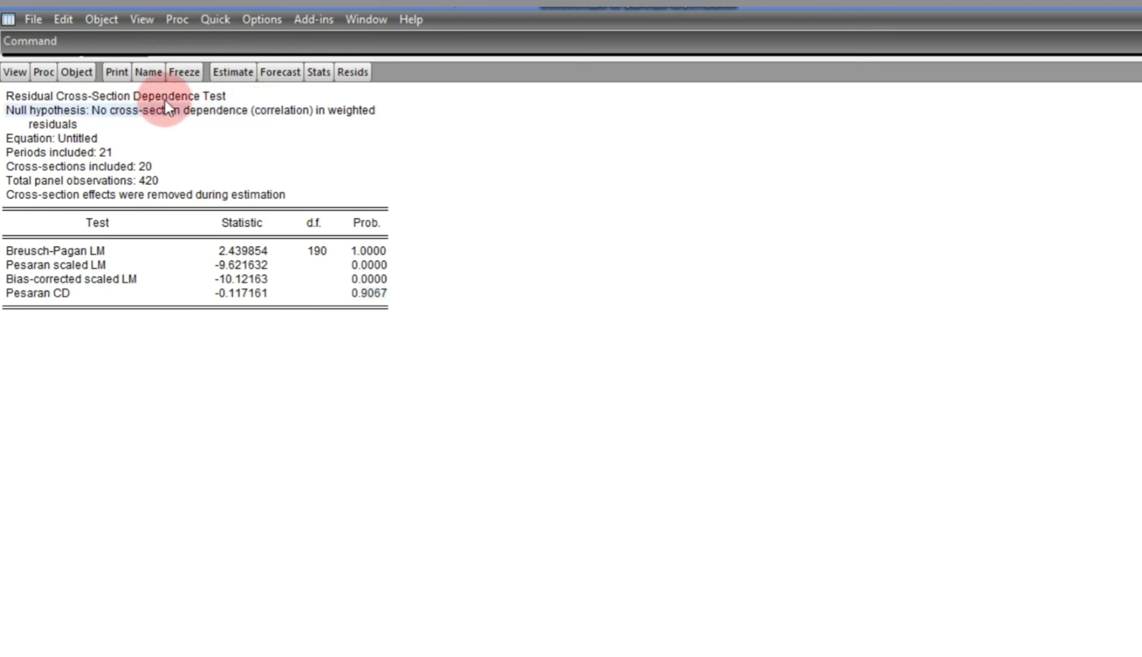
{"action": "left_click", "coordinate": [329, 111]}
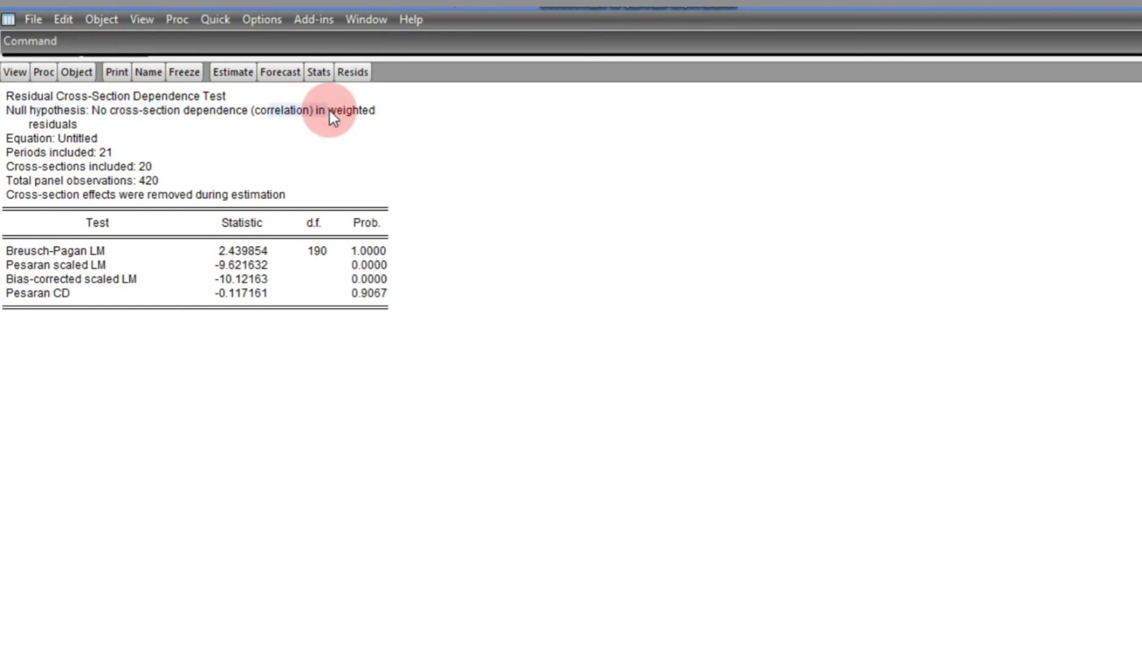